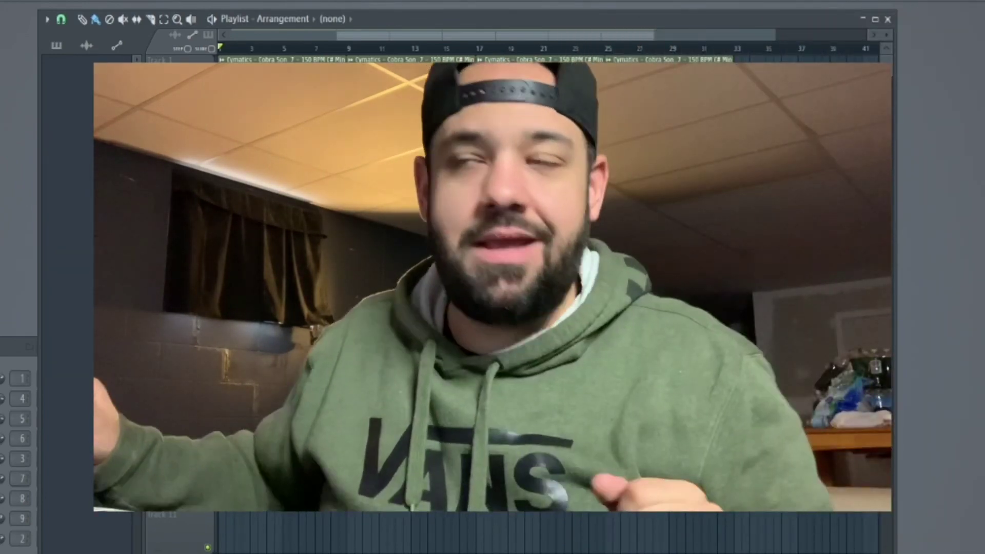
- Play the beat starting from bar 9
{"action": "scroll", "coordinate": [257, 171], "scroll_direction": "up", "scroll_amount": 2}
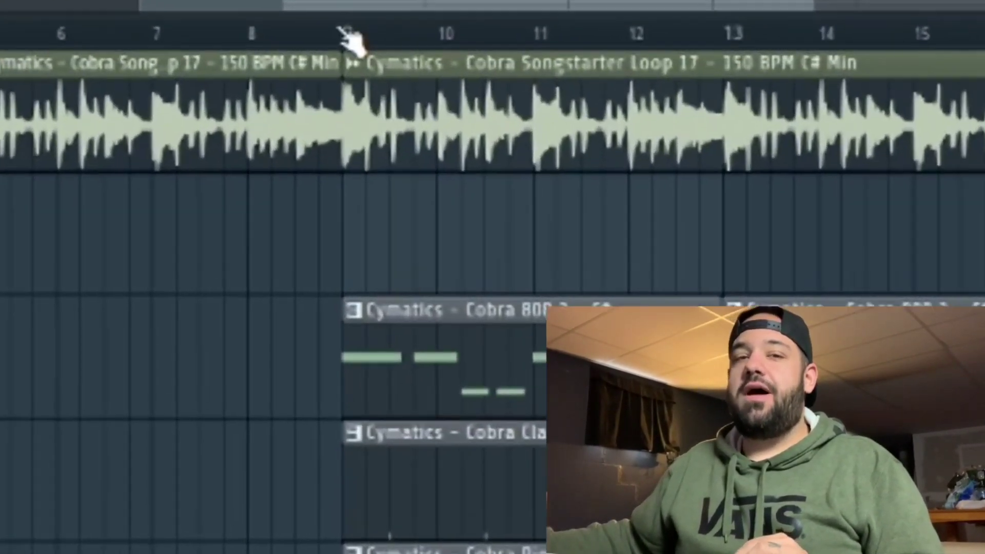
{"action": "left_click", "coordinate": [378, 48]}
{"action": "key", "text": "space"}
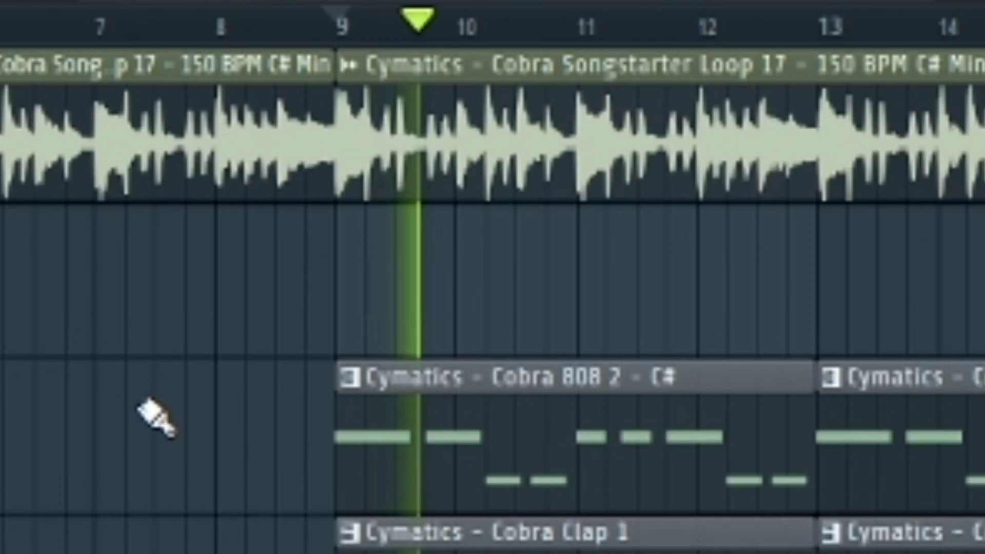
{"action": "scroll", "coordinate": [154, 413], "scroll_direction": "down", "scroll_amount": 1}
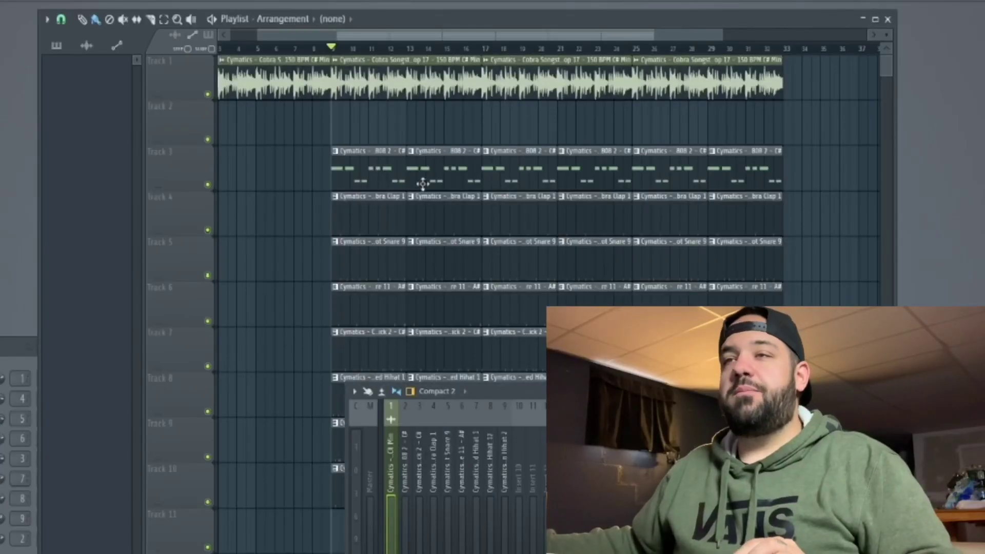
{"action": "scroll", "coordinate": [422, 183], "scroll_direction": "up", "scroll_amount": 2}
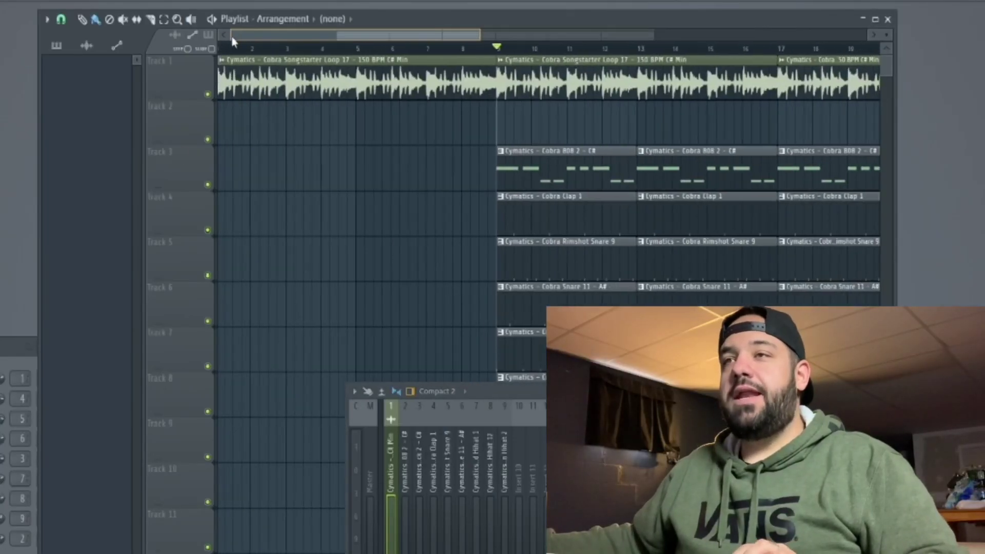
{"action": "scroll", "coordinate": [505, 155], "scroll_direction": "up", "scroll_amount": 3}
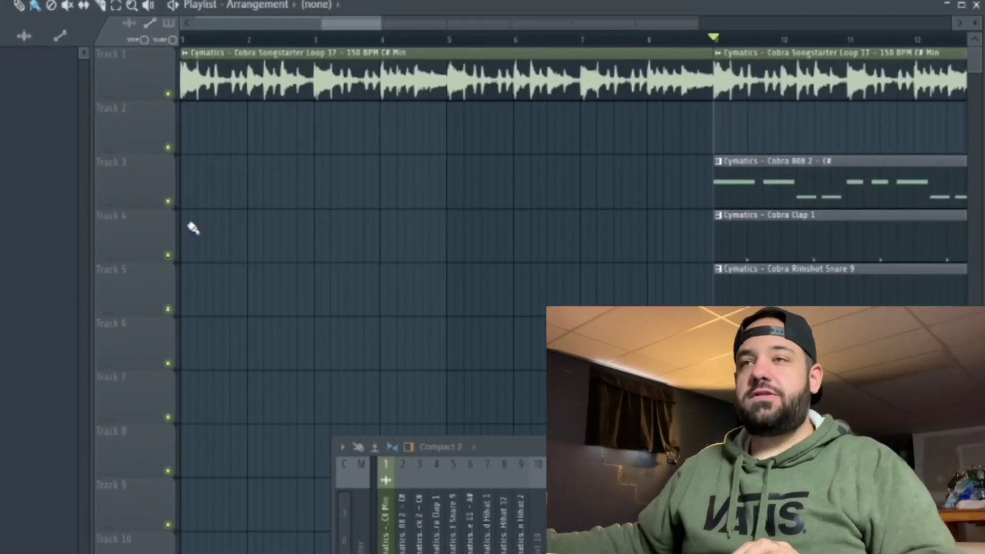
{"action": "scroll", "coordinate": [184, 189], "scroll_direction": "up", "scroll_amount": 2}
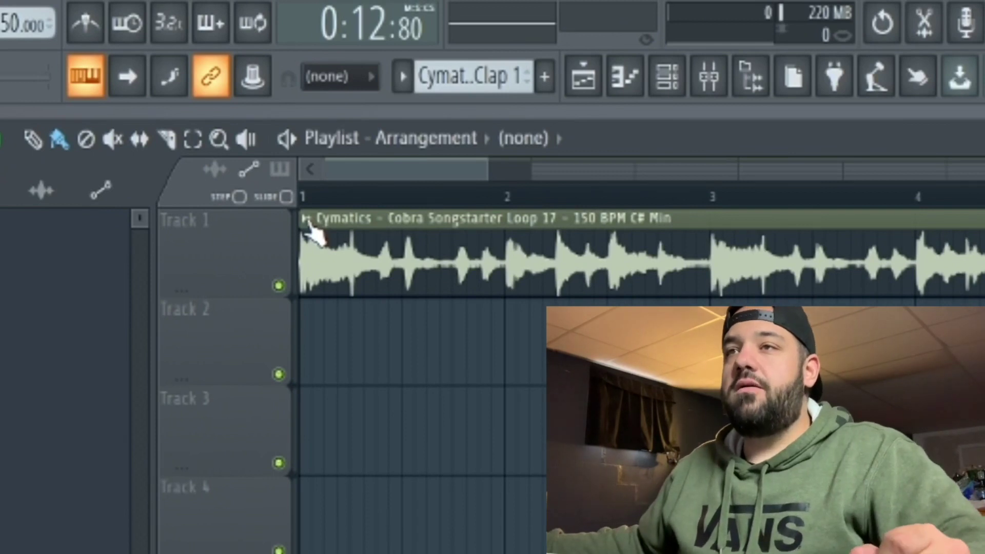
- Add a curved rising volume automation clip for the Cobra loop on Track 2, then audition it
{"action": "right_click", "coordinate": [306, 225]}
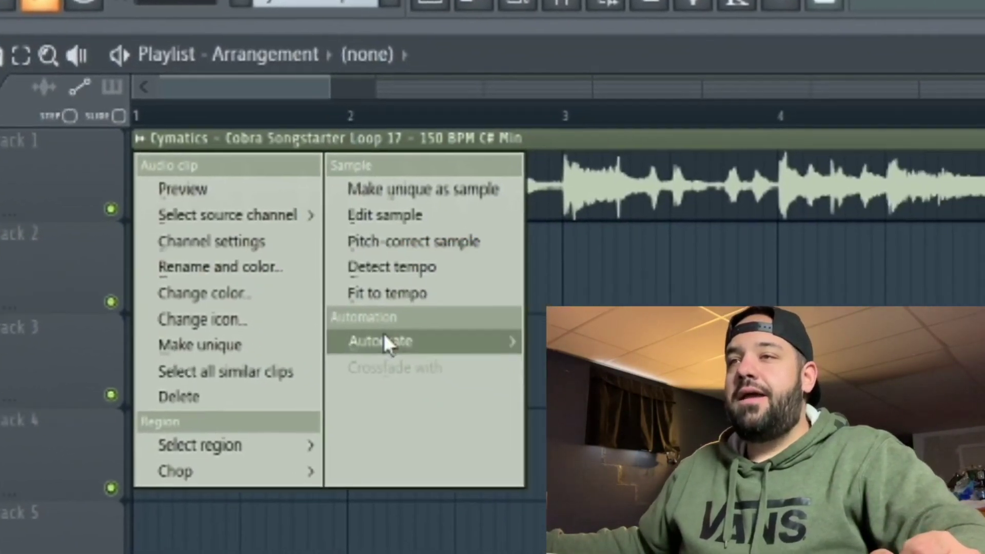
{"action": "mouse_move", "coordinate": [539, 410]}
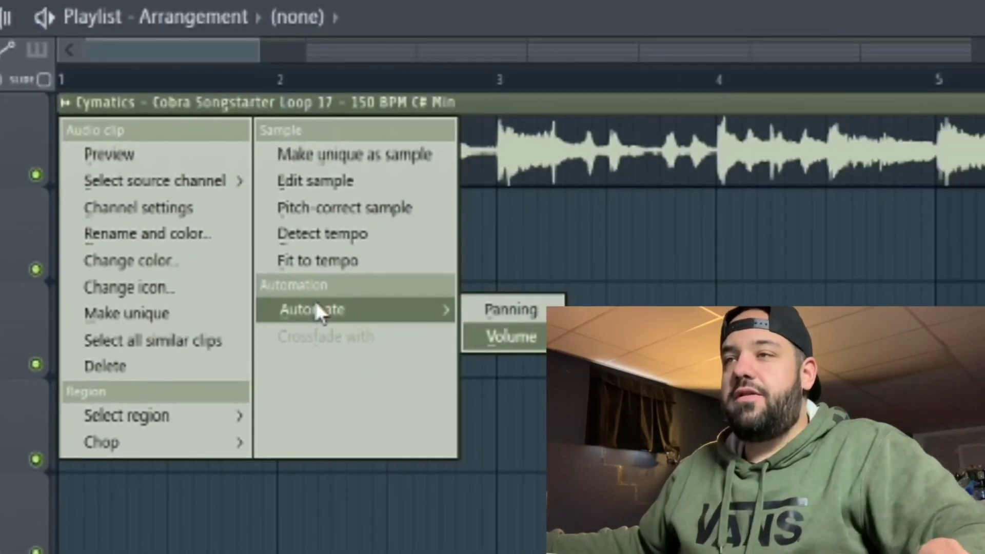
{"action": "left_click", "coordinate": [505, 341]}
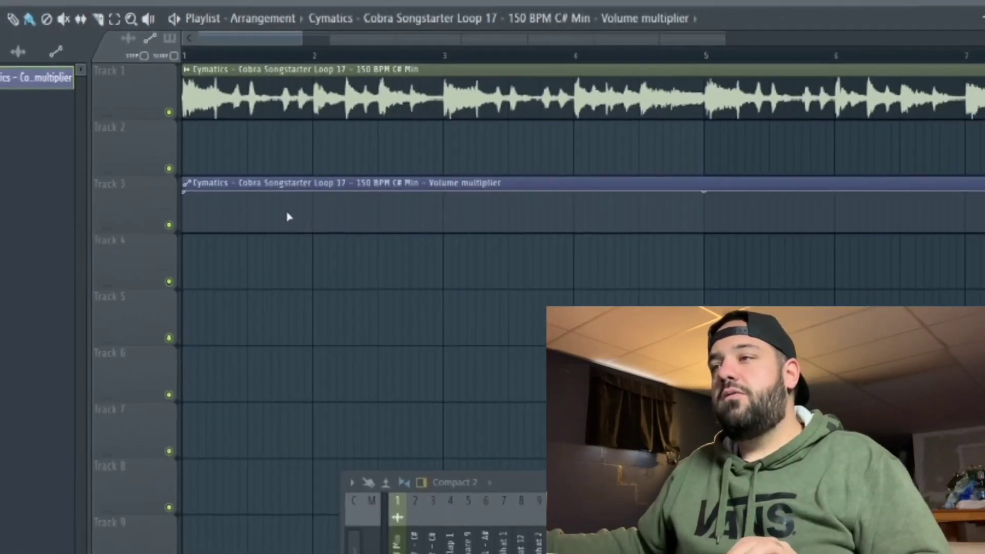
{"action": "scroll", "coordinate": [345, 423], "scroll_direction": "down", "scroll_amount": 5}
{"action": "scroll", "coordinate": [355, 213], "scroll_direction": "up", "scroll_amount": 5}
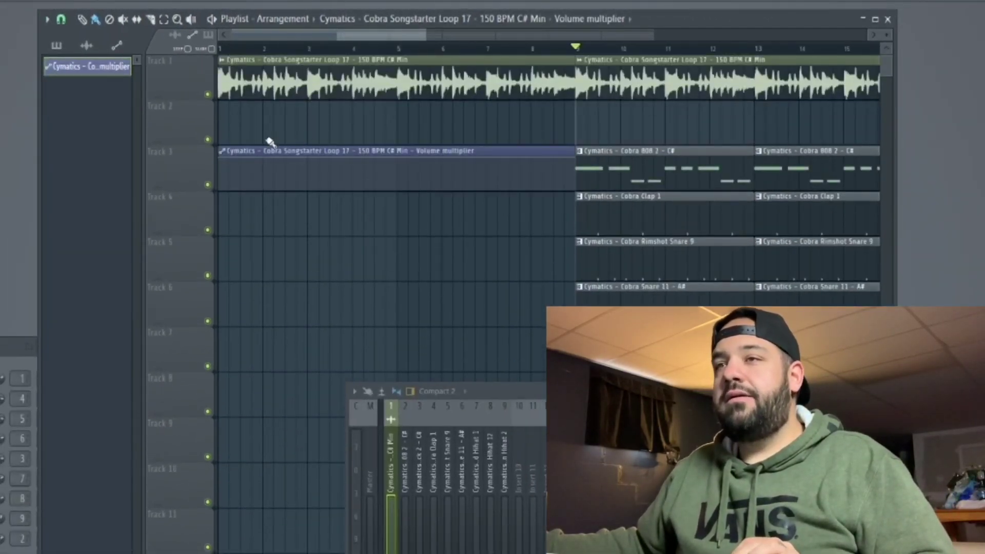
{"action": "left_click_drag", "start_coordinate": [263, 144], "coordinate": [207, 155]}
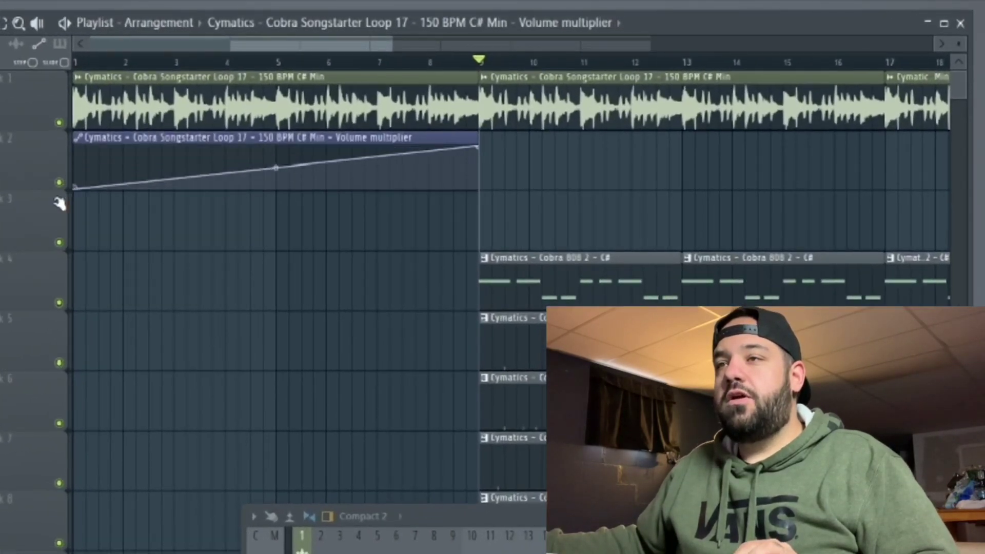
{"action": "mouse_move", "coordinate": [275, 163]}
{"action": "left_mouse_down"}
{"action": "mouse_move", "coordinate": [275, 195]}
{"action": "mouse_move", "coordinate": [274, 170]}
{"action": "left_mouse_up"}
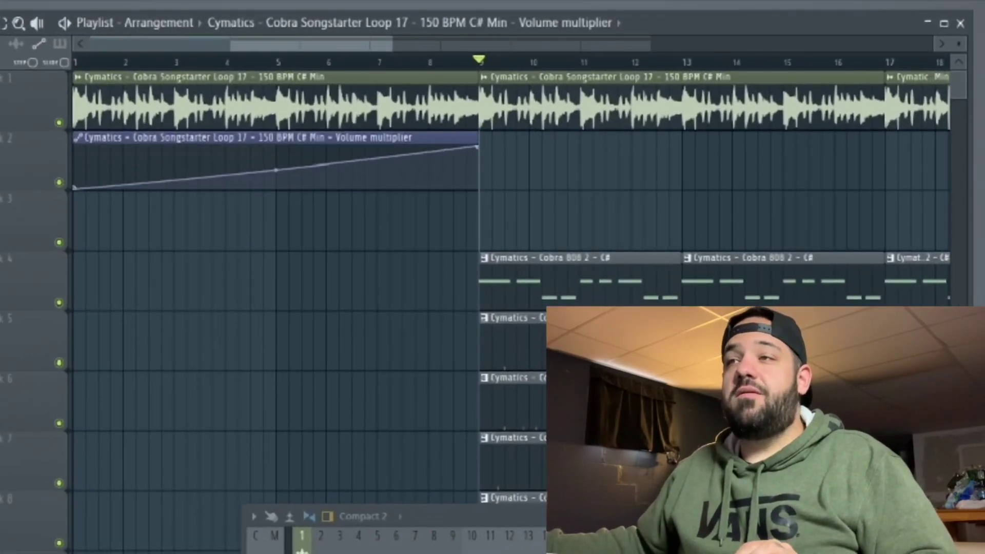
{"action": "key", "text": "space"}
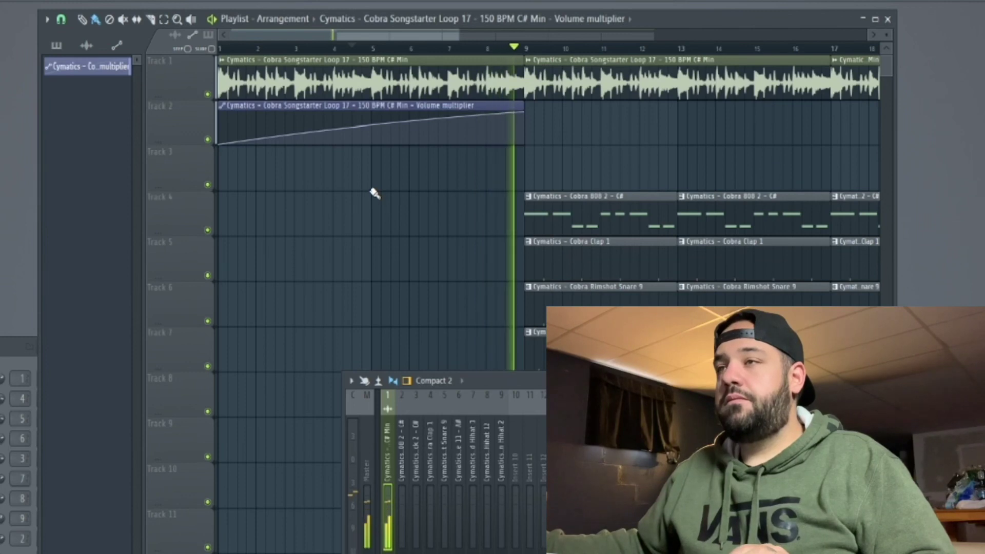
{"action": "key", "text": "space"}
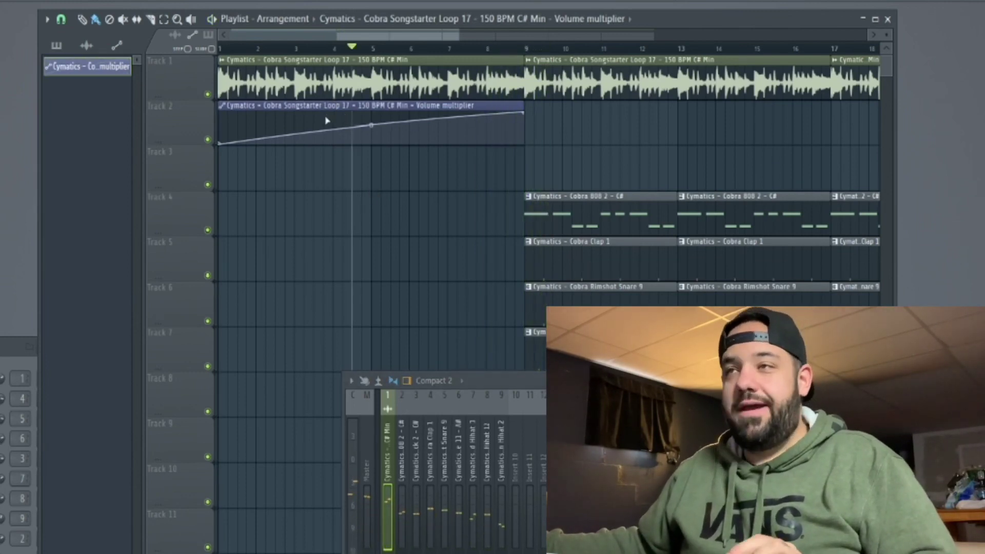
- Delete the Track 2 volume automation clip and bring up the full Mixer with F9
{"action": "right_click", "coordinate": [325, 119]}
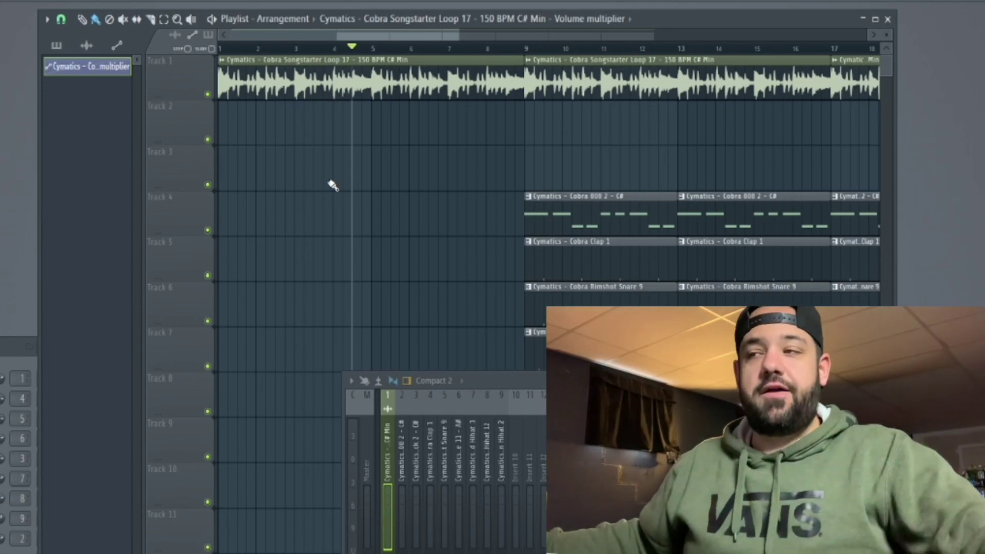
{"action": "key", "text": "F9"}
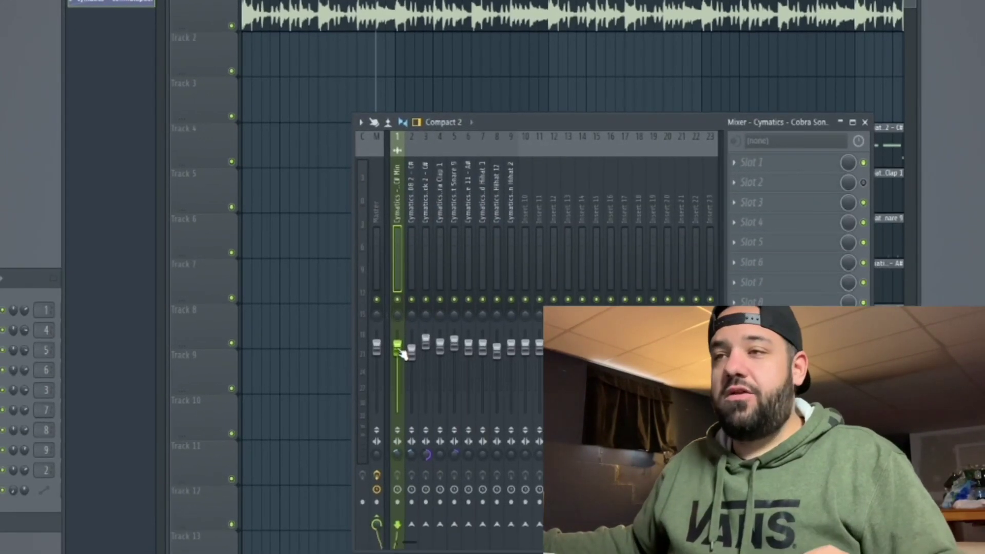
{"action": "right_click", "coordinate": [374, 417]}
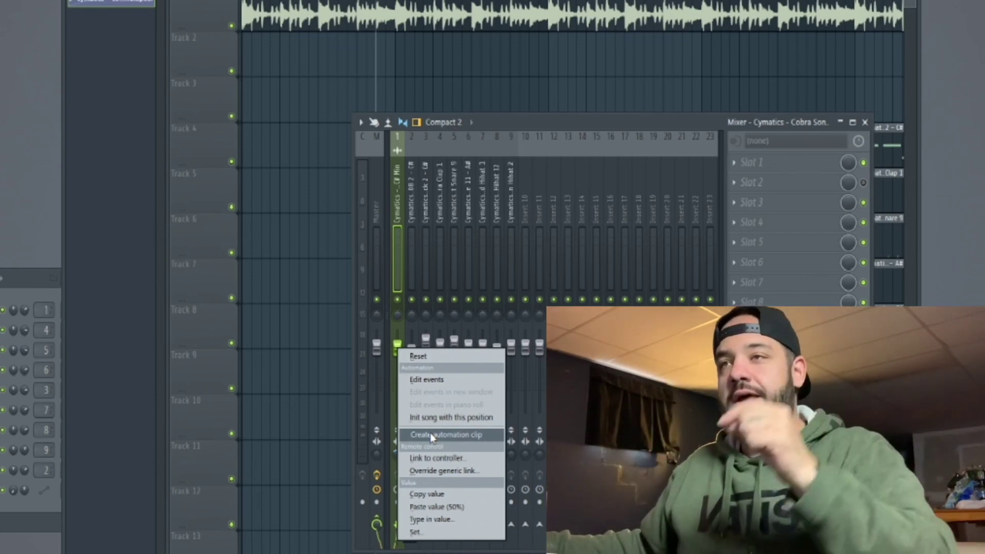
{"action": "left_click", "coordinate": [542, 121]}
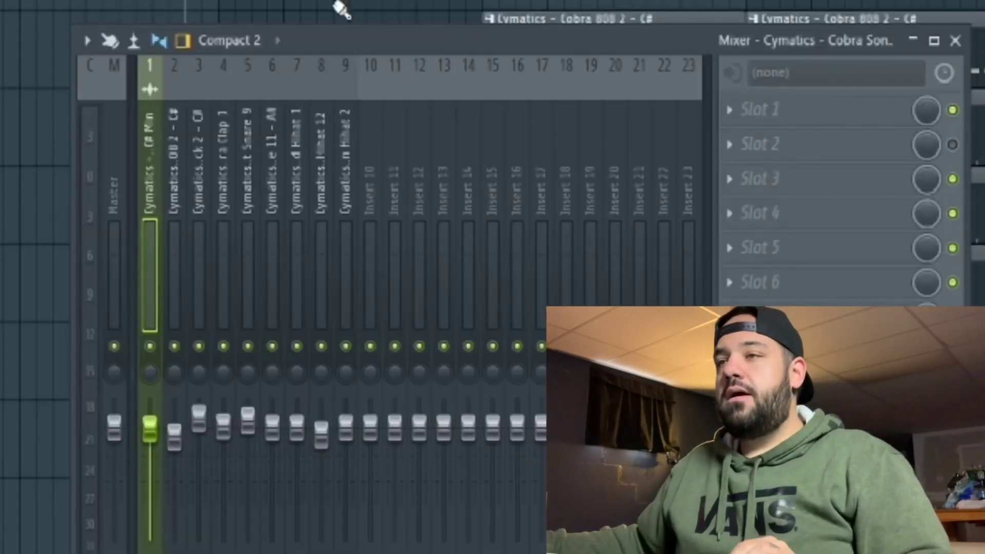
- Rename empty mixer insert 10 to 'drum buss'
{"action": "left_click_drag", "start_coordinate": [389, 47], "coordinate": [363, 64]}
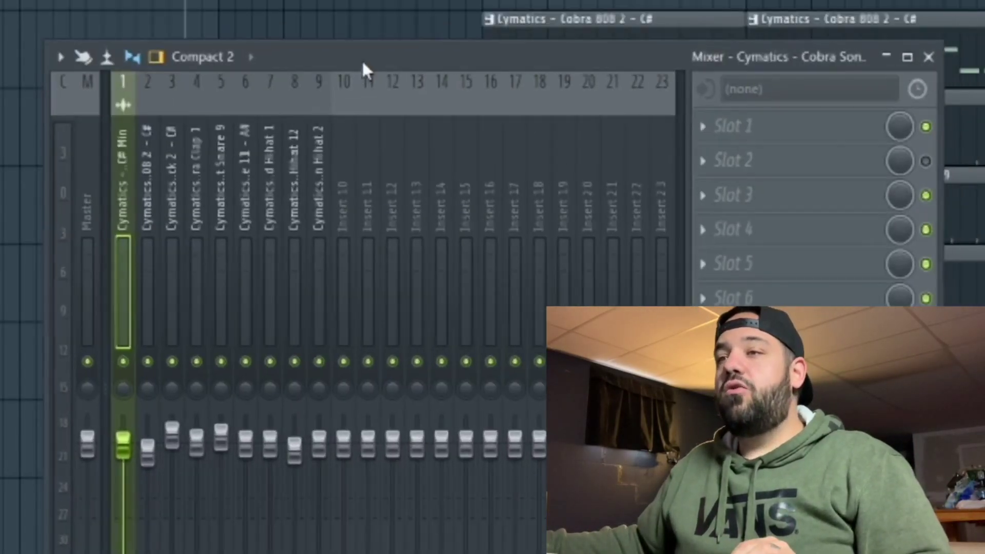
{"action": "left_click", "coordinate": [145, 203]}
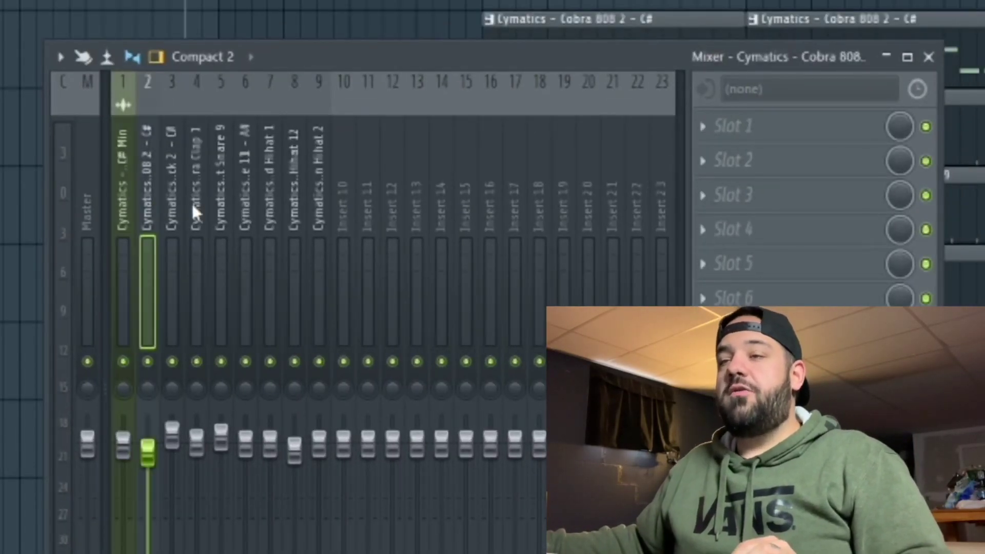
{"action": "left_click", "coordinate": [296, 177]}
{"action": "left_click", "coordinate": [246, 220]}
{"action": "left_click", "coordinate": [152, 184]}
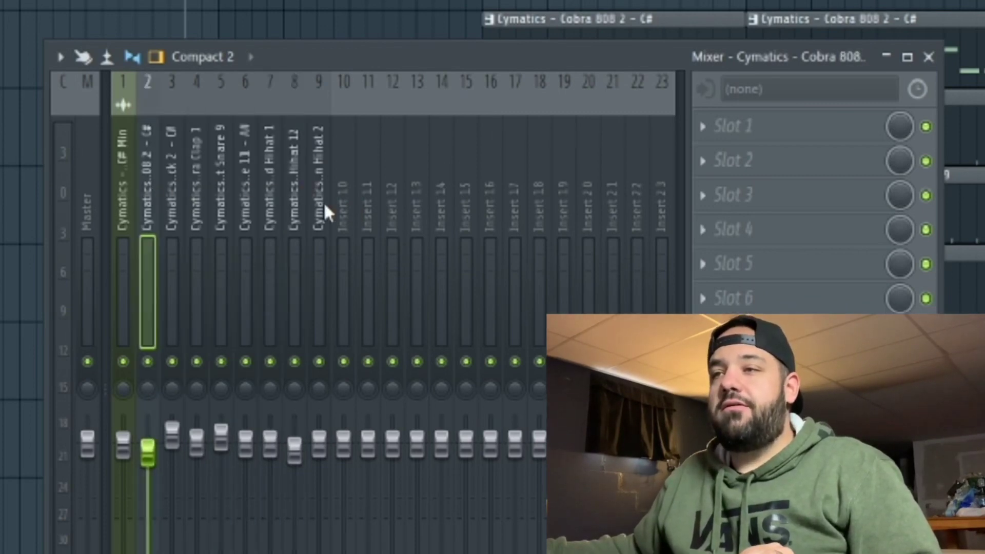
{"action": "right_click", "coordinate": [343, 203]}
{"action": "left_click", "coordinate": [349, 128]}
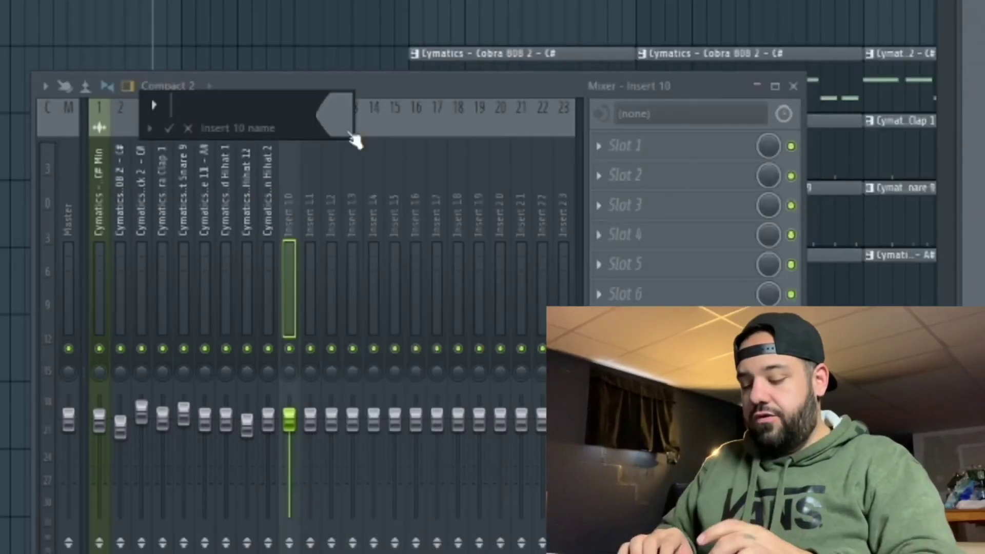
{"action": "type", "text": "drum buss"}
{"action": "key", "text": "Return"}
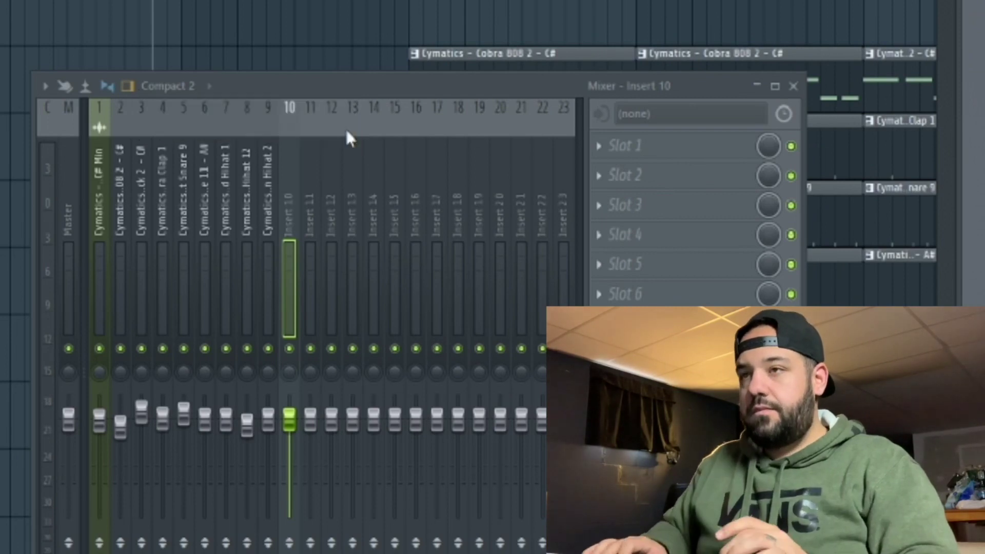
- Route drum inserts 2 through 9 only to the drum buss insert
{"action": "left_click_drag", "start_coordinate": [121, 204], "coordinate": [262, 207]}
{"action": "left_click_drag", "start_coordinate": [309, 90], "coordinate": [292, 0]}
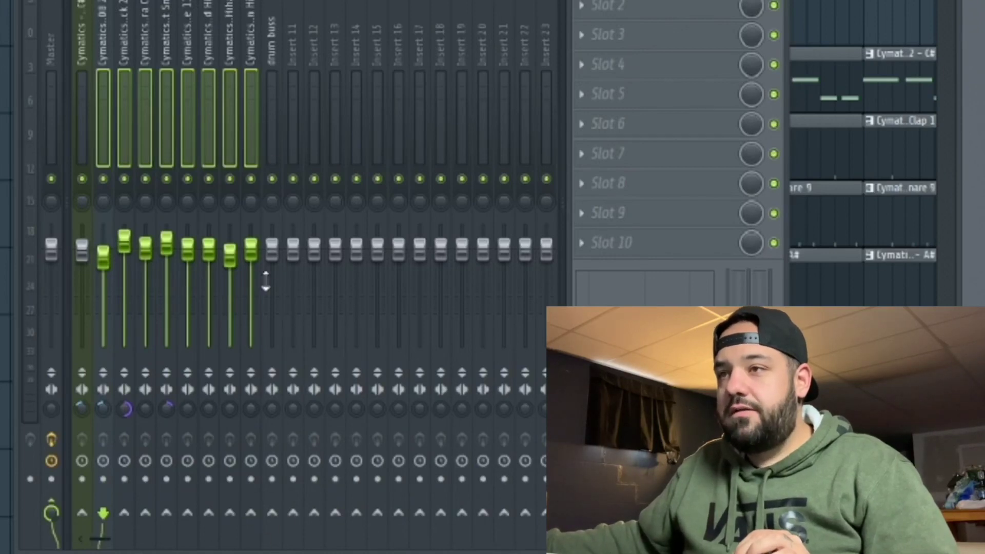
{"action": "right_click", "coordinate": [272, 513]}
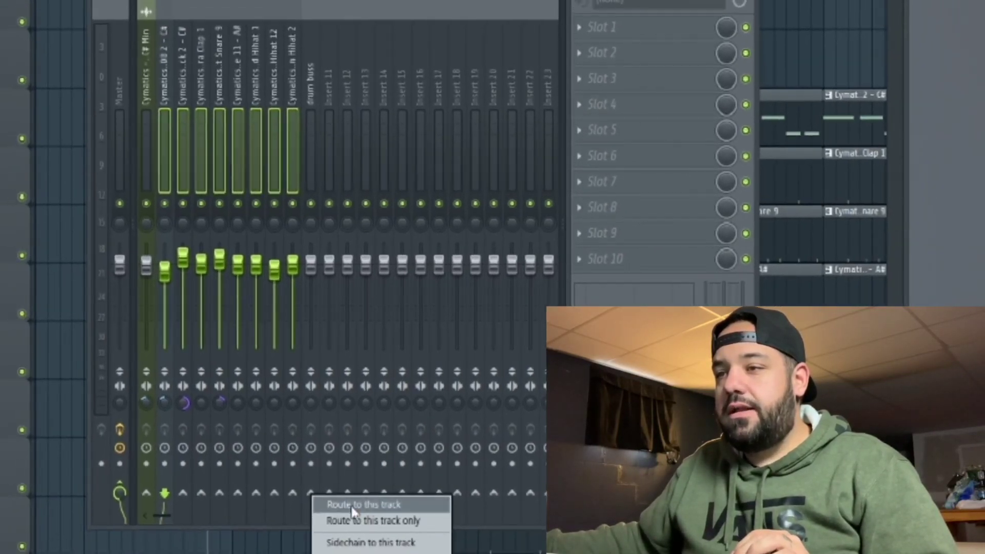
{"action": "left_click", "coordinate": [320, 548]}
{"action": "left_click", "coordinate": [332, 106]}
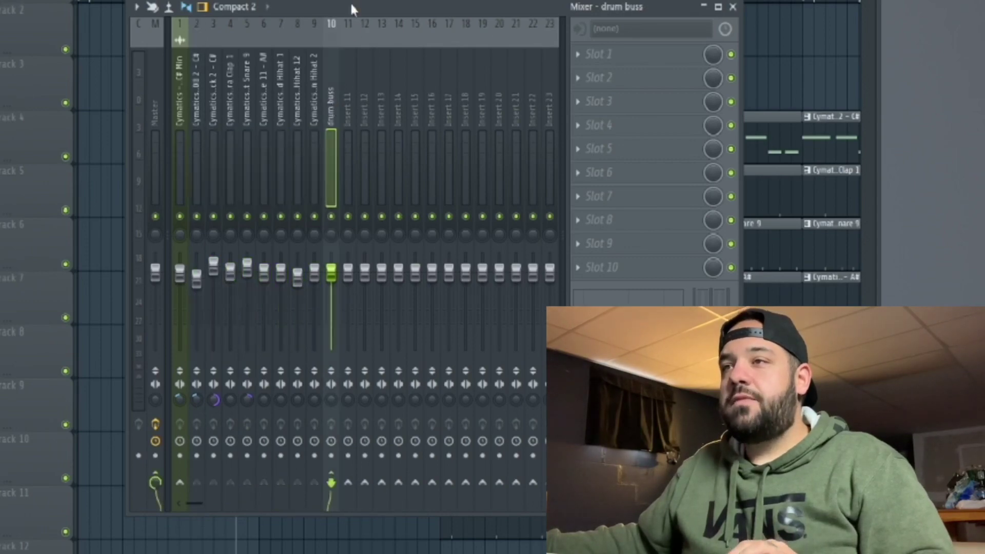
- Play the beat back through the drum buss
{"action": "left_click_drag", "start_coordinate": [350, 8], "coordinate": [385, 265]}
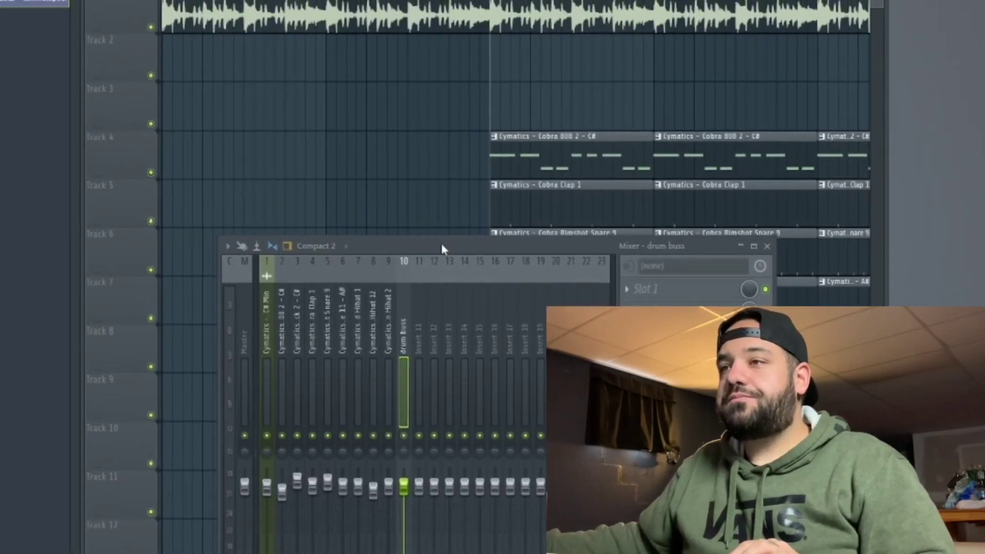
{"action": "left_click_drag", "start_coordinate": [441, 244], "coordinate": [433, 166]}
{"action": "key", "text": "space"}
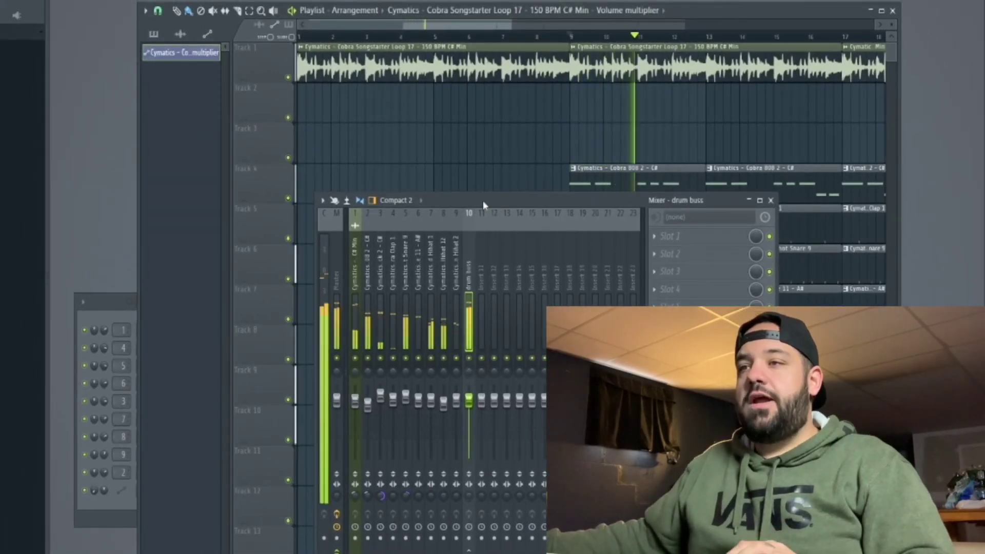
{"action": "left_click_drag", "start_coordinate": [483, 201], "coordinate": [493, 137]}
{"action": "key", "text": "space"}
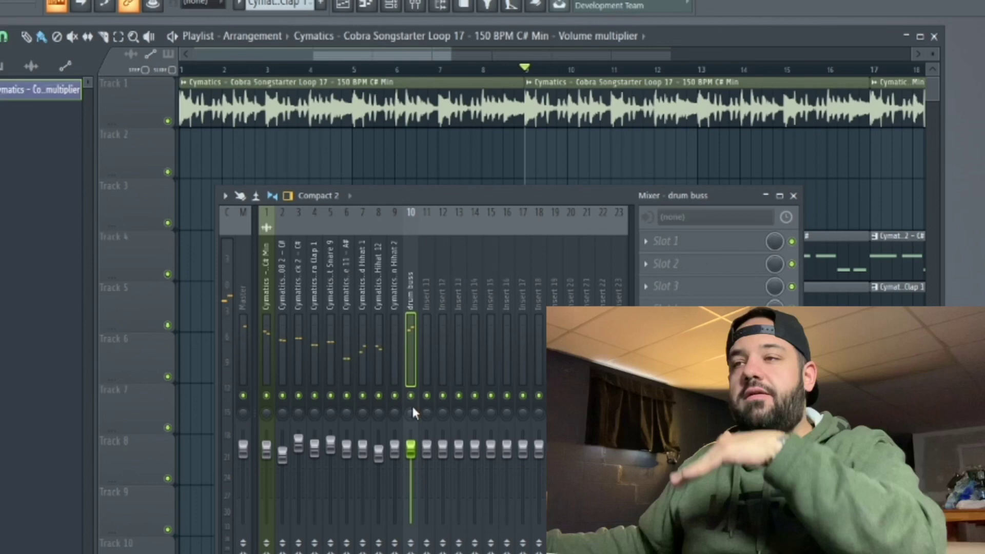
{"action": "key", "text": "space"}
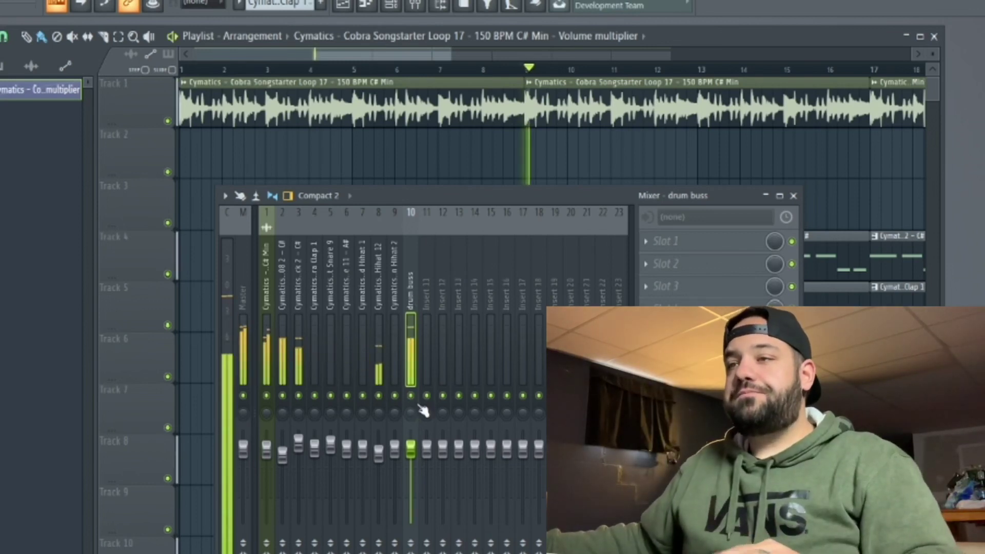
- Stop playback and load Fruity Parametric EQ 2 into an empty drum buss slot
{"action": "key", "text": "space"}
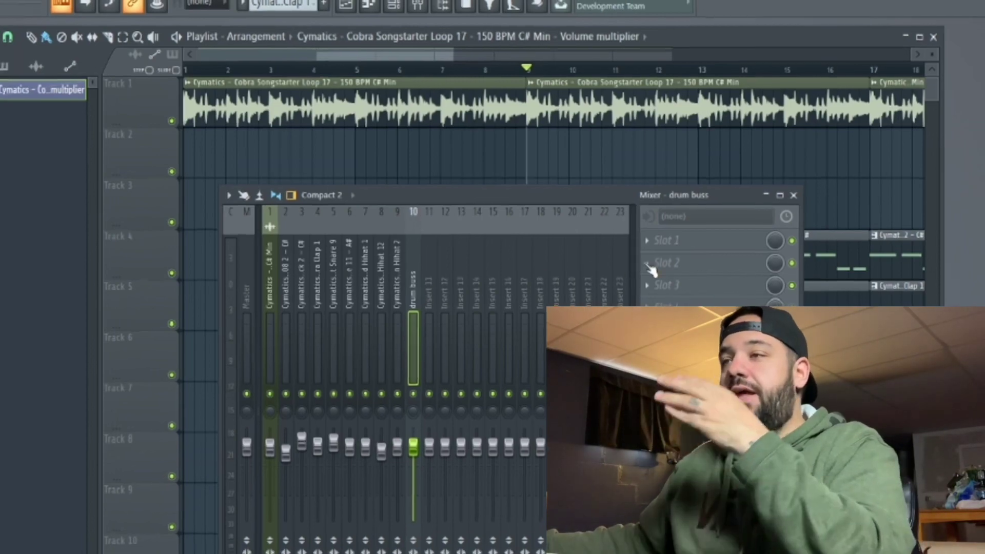
{"action": "left_click", "coordinate": [656, 266]}
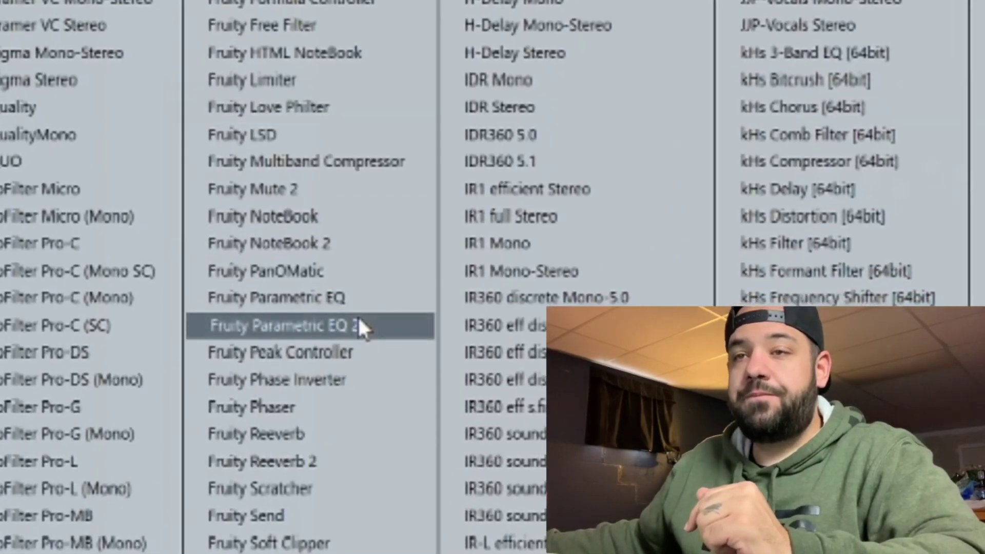
{"action": "left_click", "coordinate": [342, 339]}
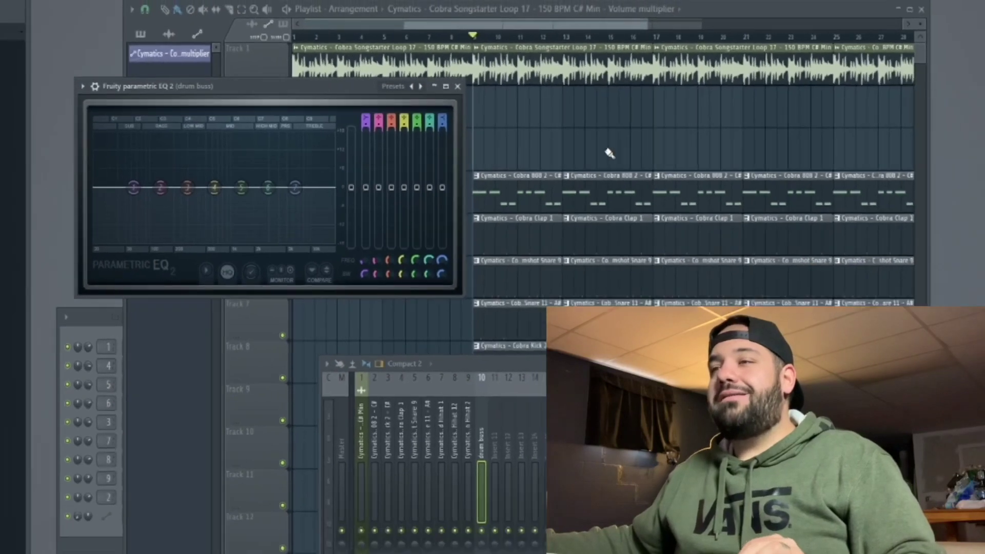
{"action": "scroll", "coordinate": [742, 226], "scroll_direction": "down", "scroll_amount": 3}
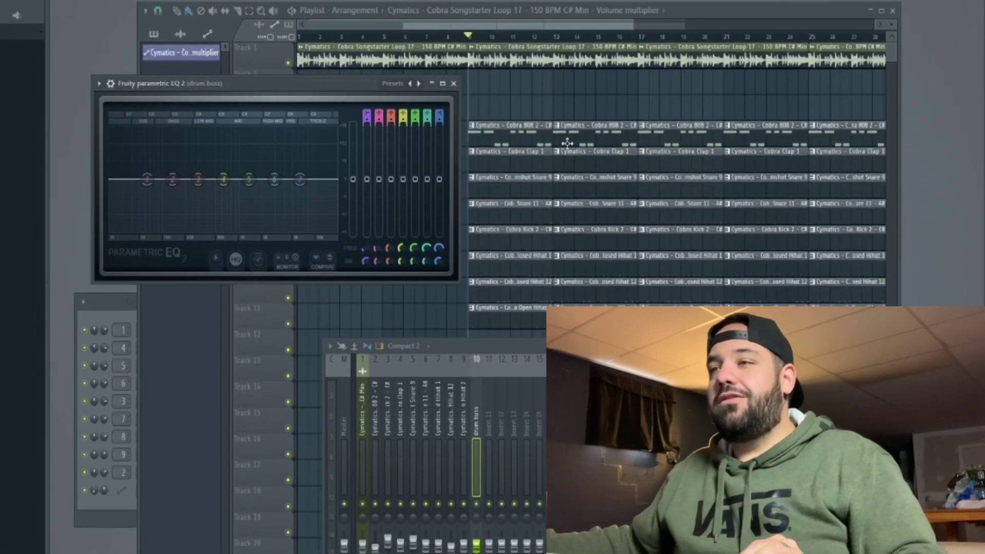
{"action": "scroll", "coordinate": [478, 131], "scroll_direction": "up", "scroll_amount": 1}
{"action": "left_click_drag", "start_coordinate": [362, 86], "coordinate": [314, 107]}
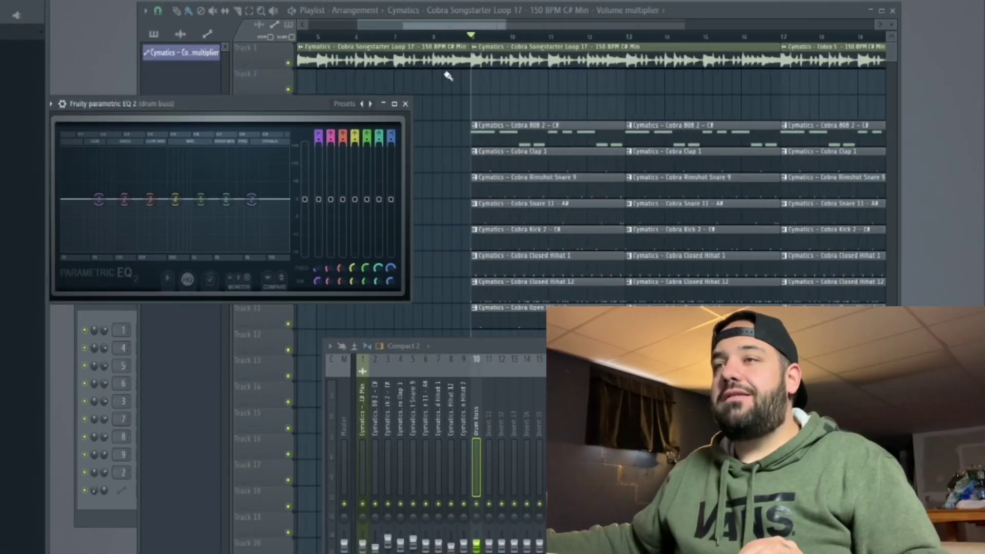
{"action": "scroll", "coordinate": [448, 76], "scroll_direction": "up", "scroll_amount": 1}
- Select bars 9–13, then make EQ band 7 a low-pass and band 1 a high-pass cut
{"action": "left_click_drag", "start_coordinate": [476, 36], "coordinate": [665, 43]}
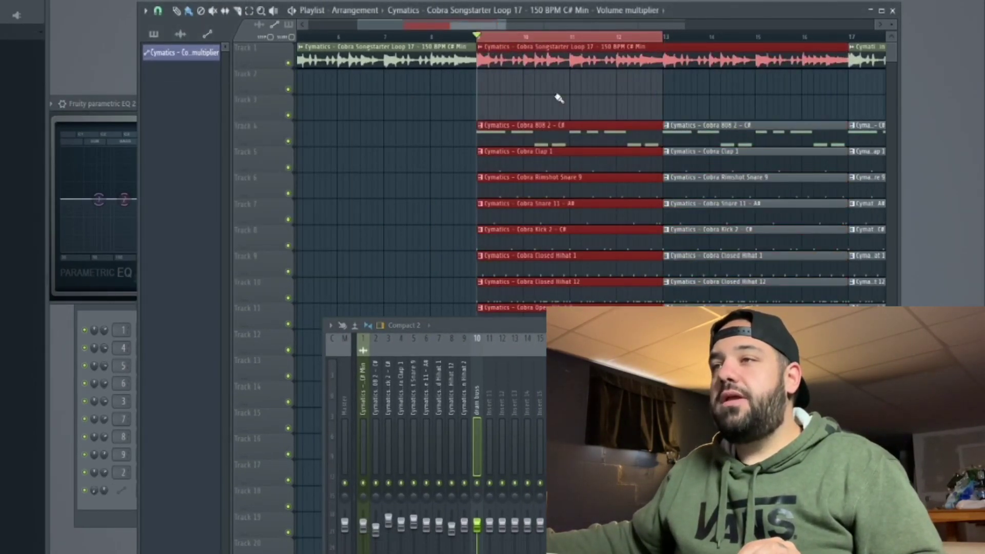
{"action": "left_click", "coordinate": [98, 103]}
{"action": "left_click_drag", "start_coordinate": [293, 104], "coordinate": [478, 106]}
{"action": "left_click_drag", "start_coordinate": [448, 205], "coordinate": [415, 255]}
{"action": "left_click_drag", "start_coordinate": [104, 210], "coordinate": [154, 312]}
- Dip band 2 around 57 Hz and push it lowest, lower band 1, and raise band 3
{"action": "left_click_drag", "start_coordinate": [157, 212], "coordinate": [98, 284]}
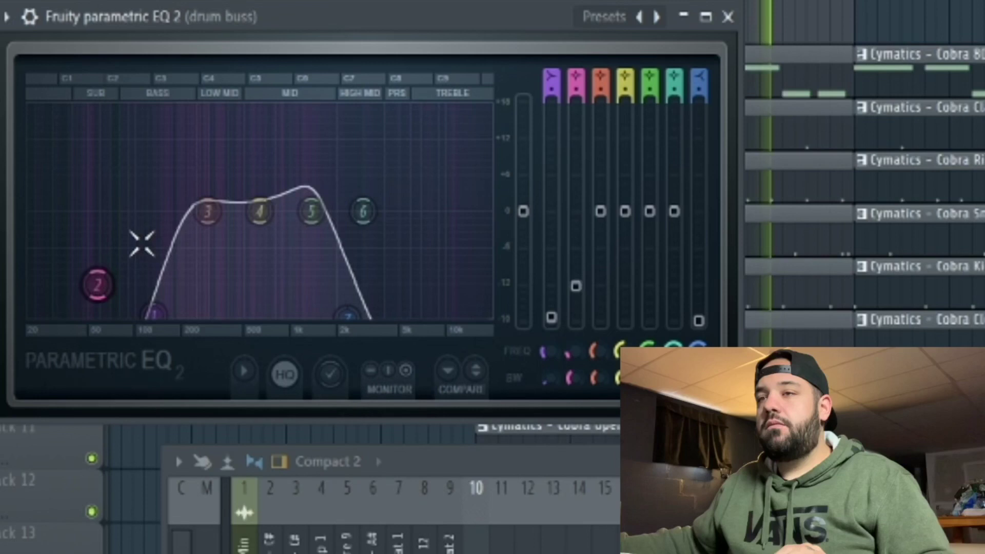
{"action": "left_click_drag", "start_coordinate": [208, 211], "coordinate": [201, 201]}
{"action": "left_click_drag", "start_coordinate": [97, 283], "coordinate": [77, 315]}
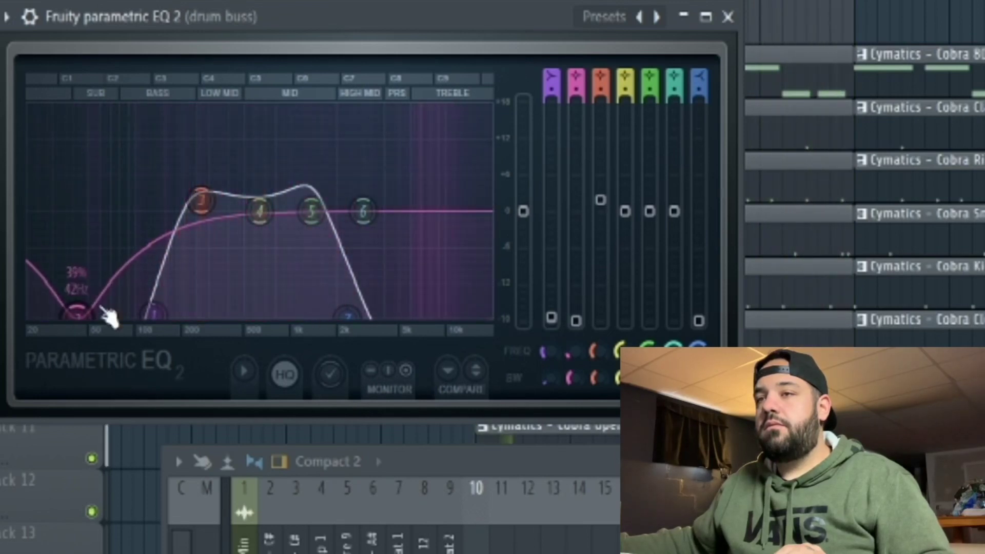
{"action": "left_click_drag", "start_coordinate": [154, 312], "coordinate": [132, 313]}
{"action": "left_click_drag", "start_coordinate": [201, 200], "coordinate": [200, 192]}
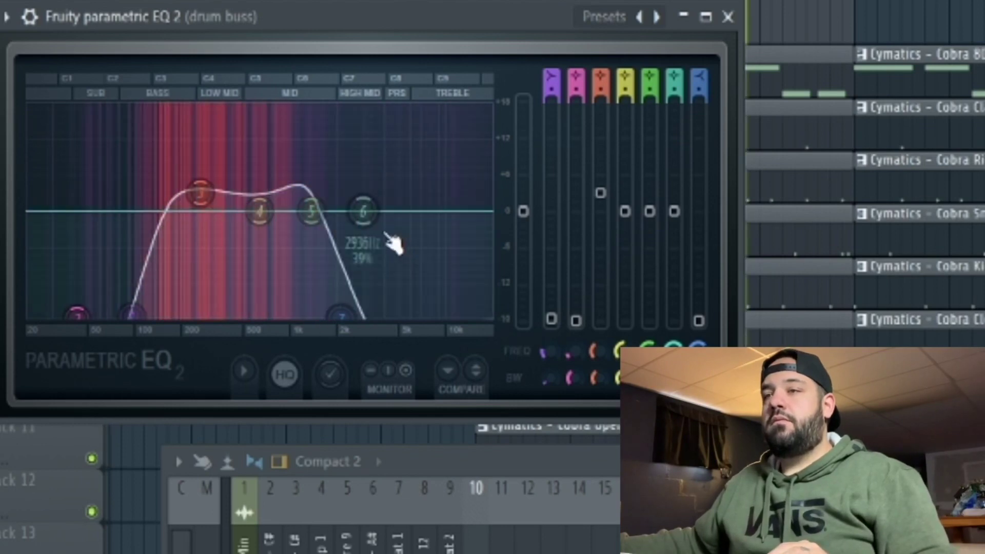
- Pull band 6 down into the highs, boost band 5, then close the EQ window
{"action": "left_click_drag", "start_coordinate": [363, 211], "coordinate": [426, 314]}
{"action": "left_click_drag", "start_coordinate": [311, 211], "coordinate": [319, 185]}
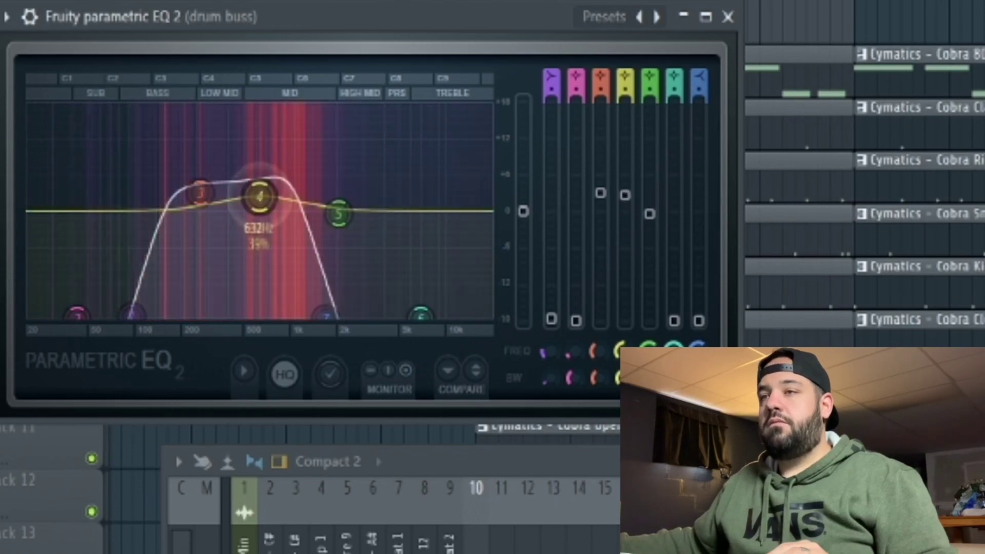
{"action": "left_click_drag", "start_coordinate": [521, 31], "coordinate": [449, 3]}
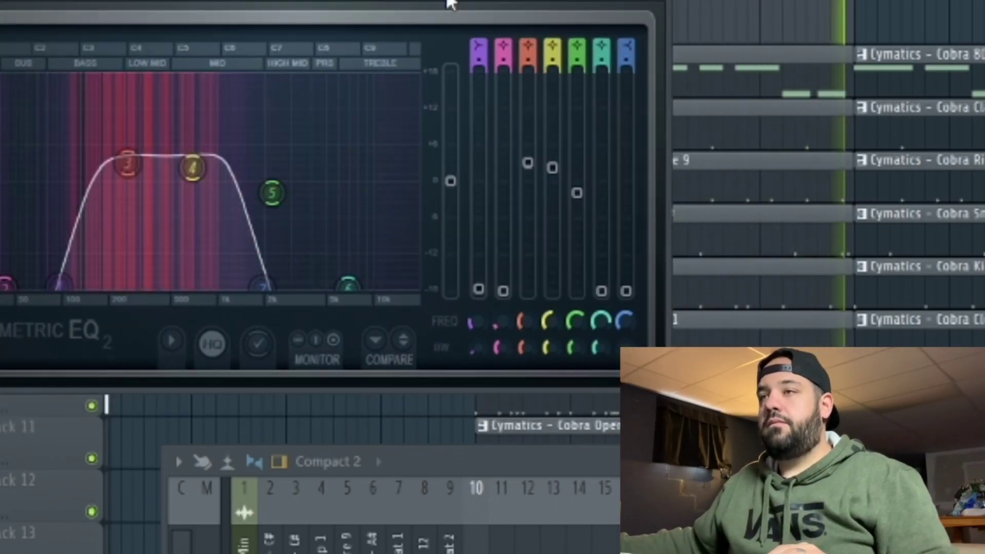
{"action": "left_click", "coordinate": [654, 4]}
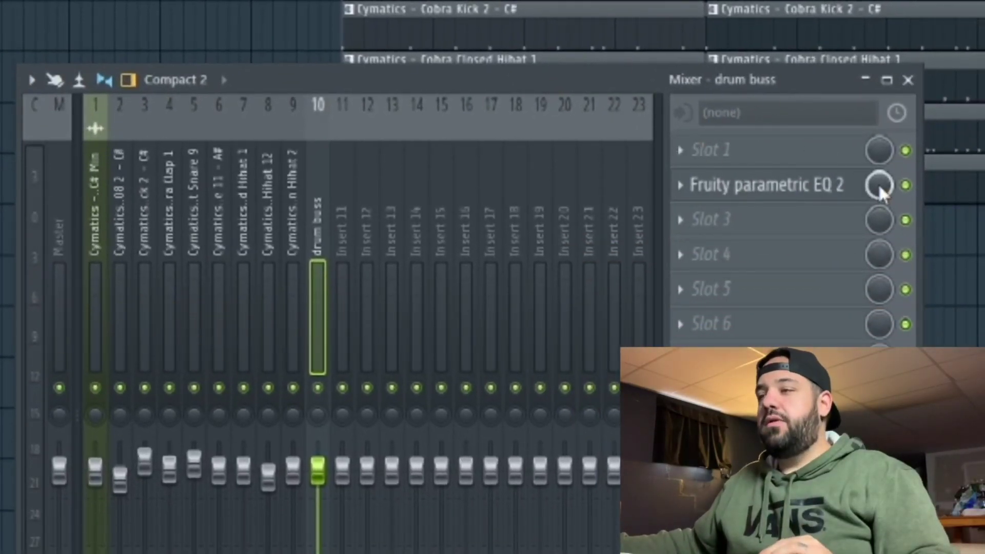
{"action": "left_click_drag", "start_coordinate": [512, 82], "coordinate": [472, 81]}
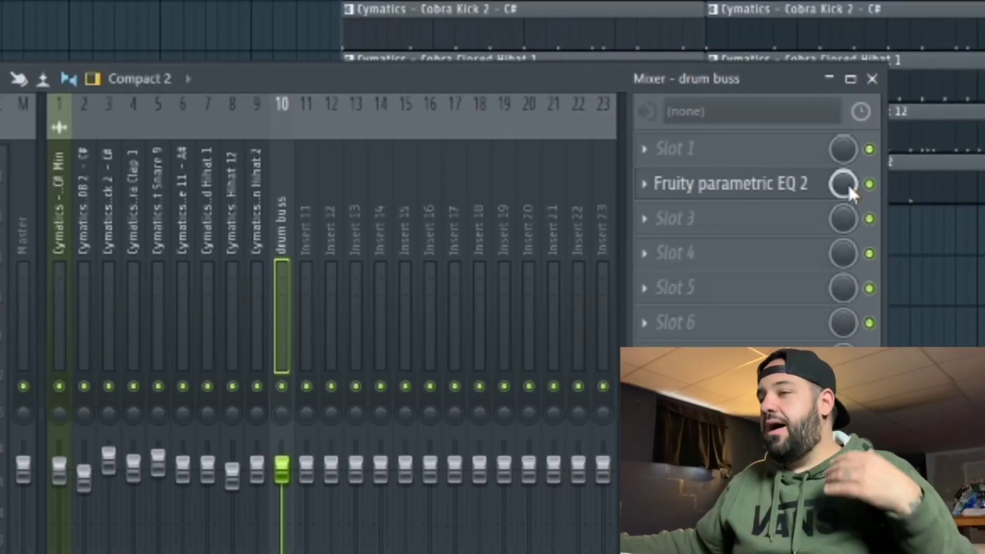
- Create a Param. EQ 2 Mix level automation clip and move it to bar 1 on Track 2
{"action": "right_click", "coordinate": [845, 188]}
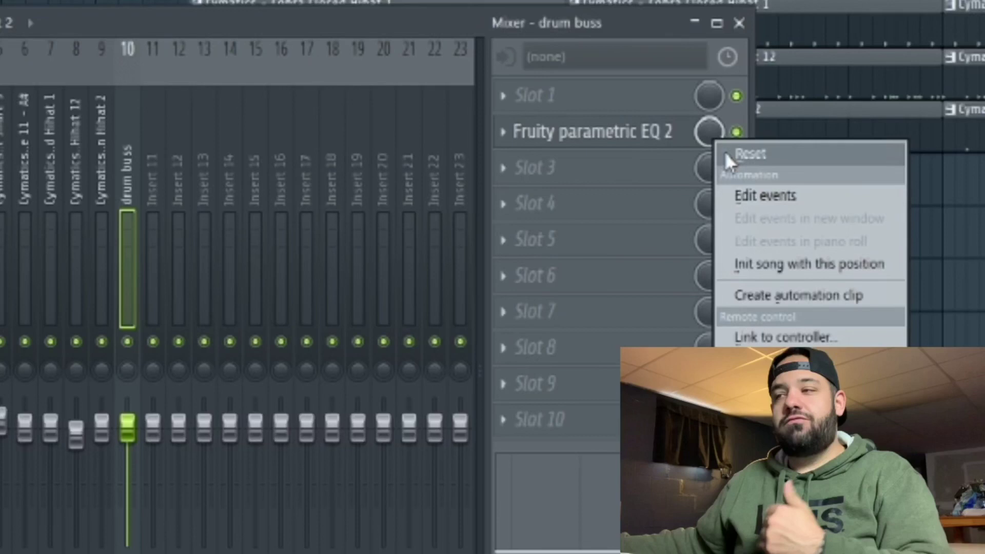
{"action": "left_click", "coordinate": [909, 333]}
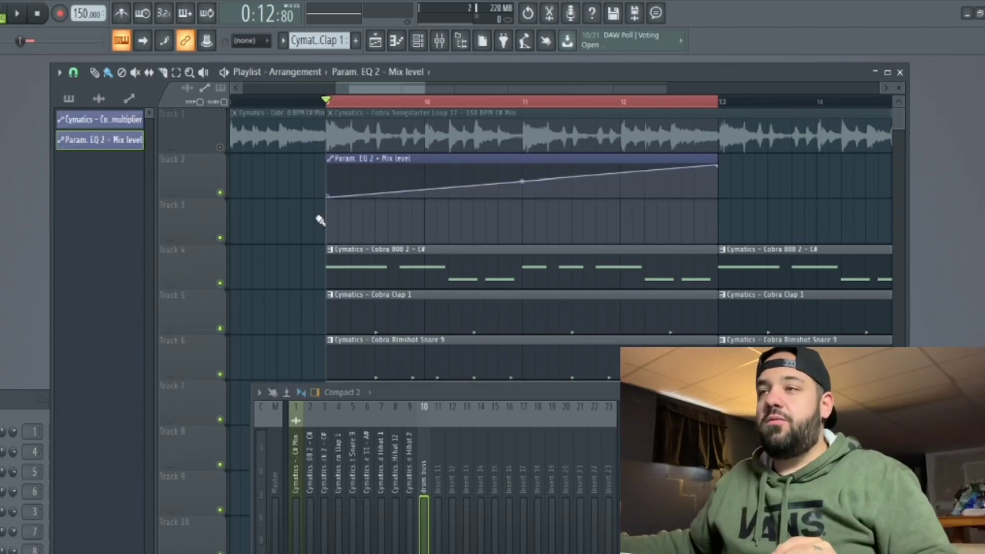
{"action": "left_click_drag", "start_coordinate": [675, 161], "coordinate": [243, 154]}
{"action": "scroll", "coordinate": [409, 161], "scroll_direction": "down", "scroll_amount": 2}
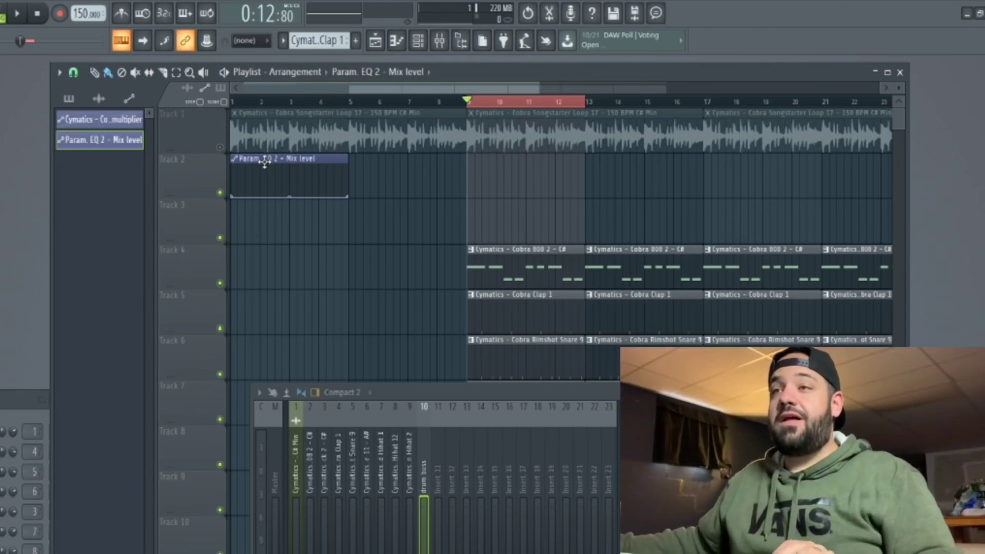
- Copy the EQ mix automation clip to bar 9 on Track 2 and make it unique
{"action": "left_click_drag", "start_coordinate": [265, 163], "coordinate": [496, 166]}
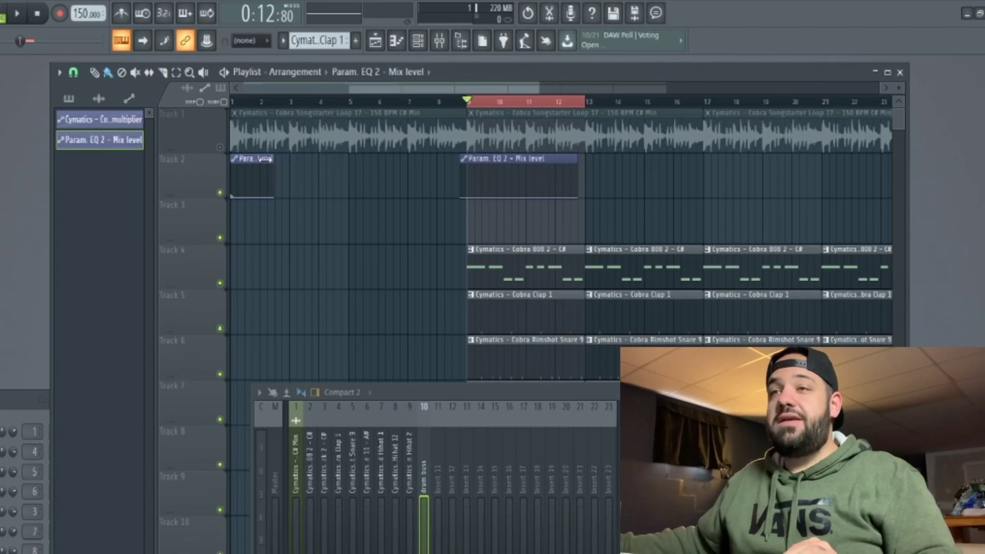
{"action": "left_click_drag", "start_coordinate": [238, 168], "coordinate": [499, 162]}
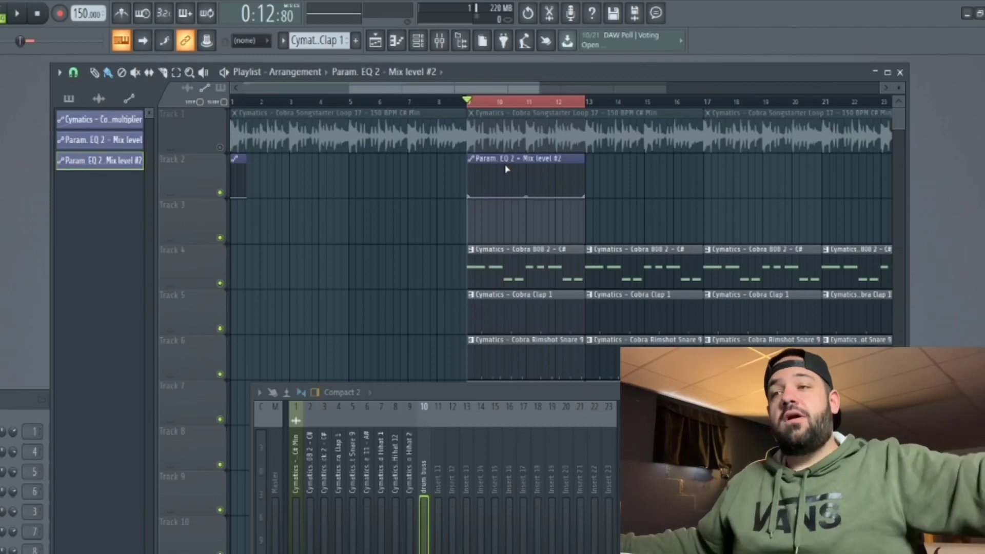
{"action": "scroll", "coordinate": [507, 169], "scroll_direction": "up", "scroll_amount": 2, "text": "ctrl"}
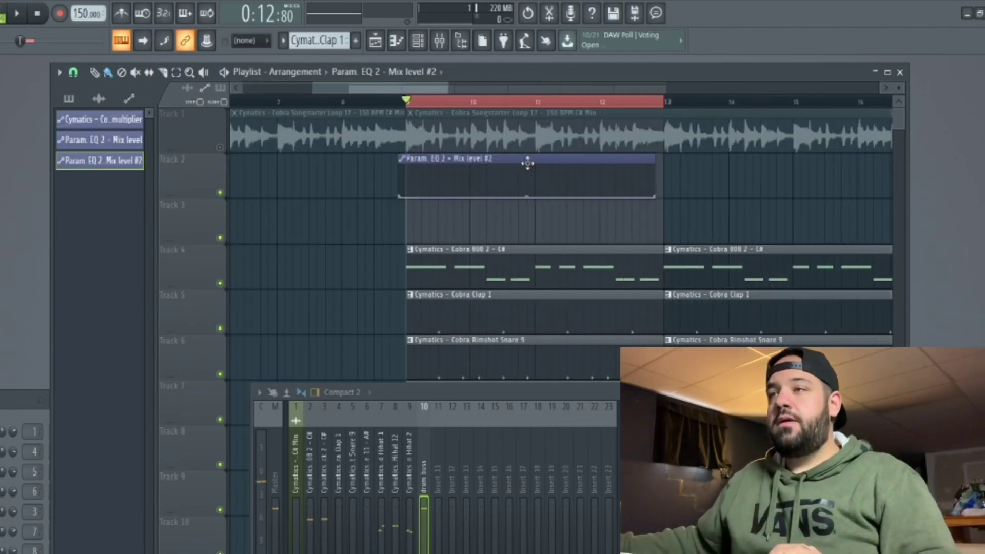
{"action": "scroll", "coordinate": [563, 171], "scroll_direction": "down", "scroll_amount": 2, "text": "ctrl"}
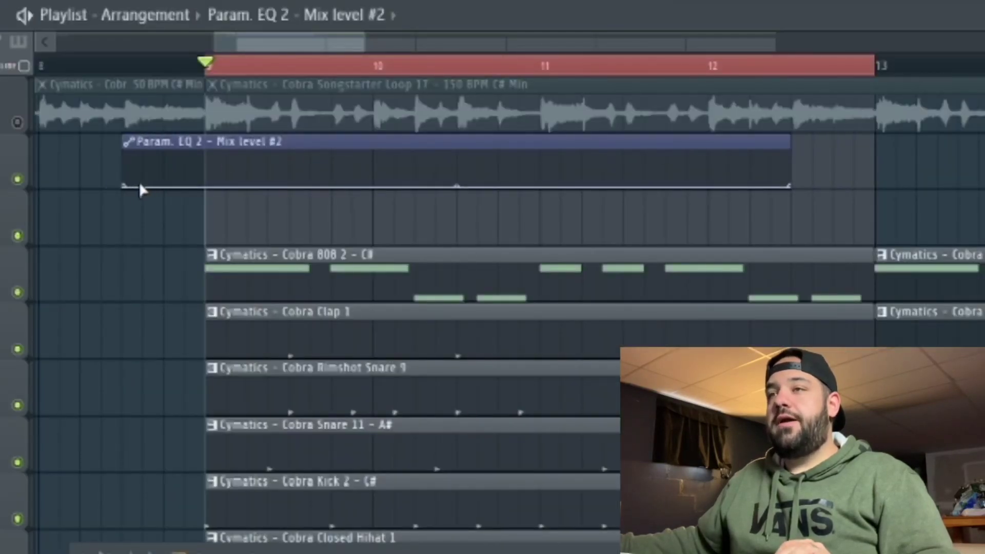
- Raise the copy's start and bar 12 points to full, then play with the Track 1 loop unmuted
{"action": "left_click_drag", "start_coordinate": [125, 186], "coordinate": [124, 153]}
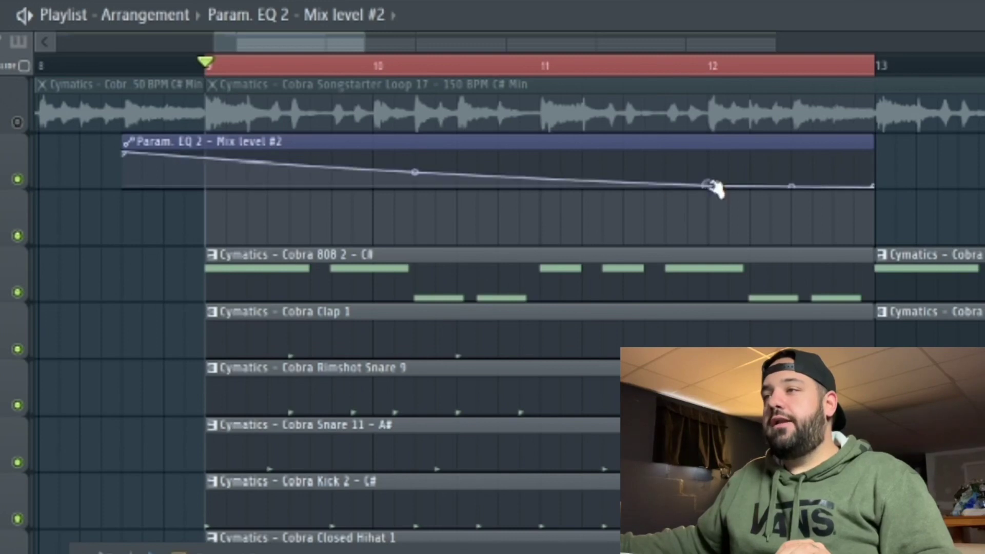
{"action": "left_click_drag", "start_coordinate": [714, 187], "coordinate": [717, 135]}
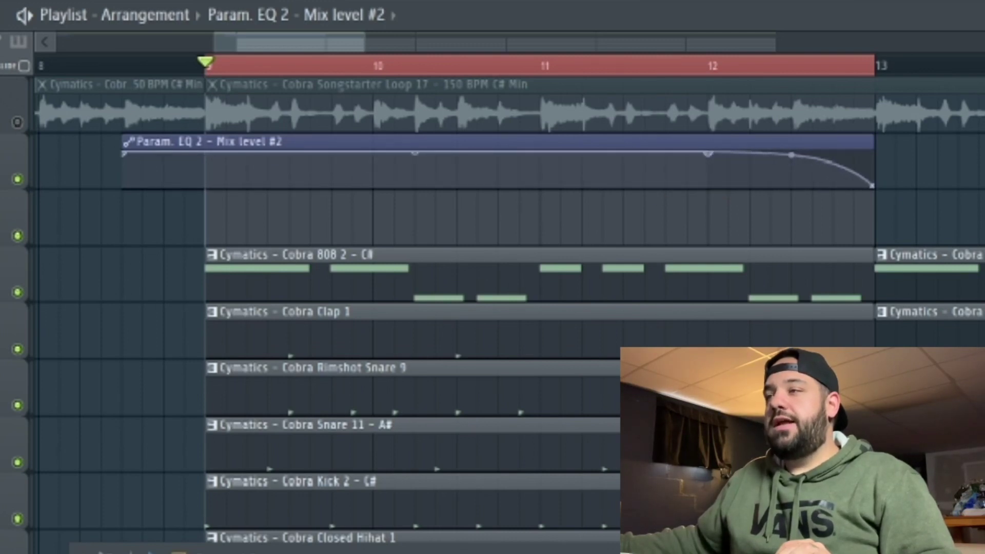
{"action": "scroll", "coordinate": [248, 144], "scroll_direction": "down", "scroll_amount": 3}
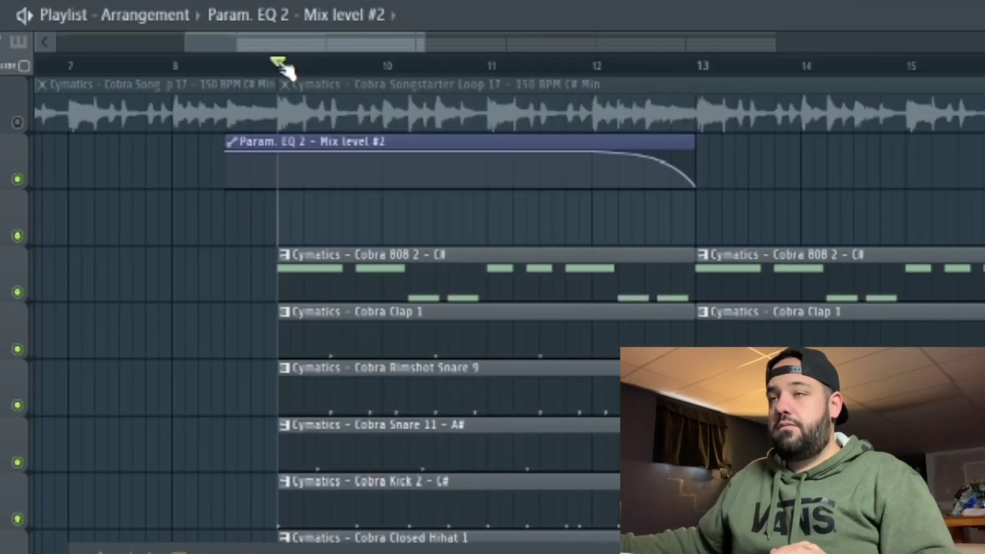
{"action": "key", "text": "space"}
{"action": "left_click", "coordinate": [17, 123]}
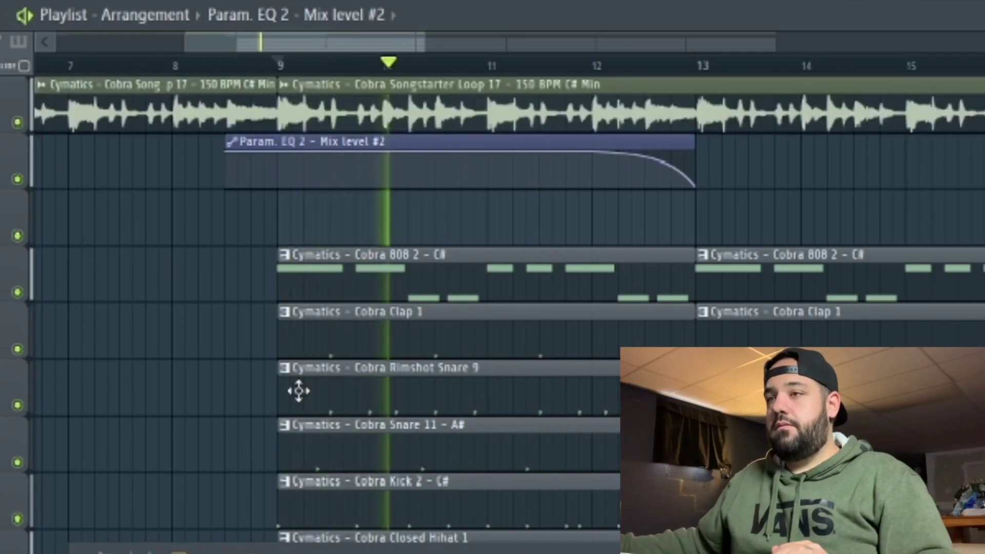
- Slide the docked Mixer into view alongside the playlist arrangement
{"action": "mouse_move", "coordinate": [519, 534]}
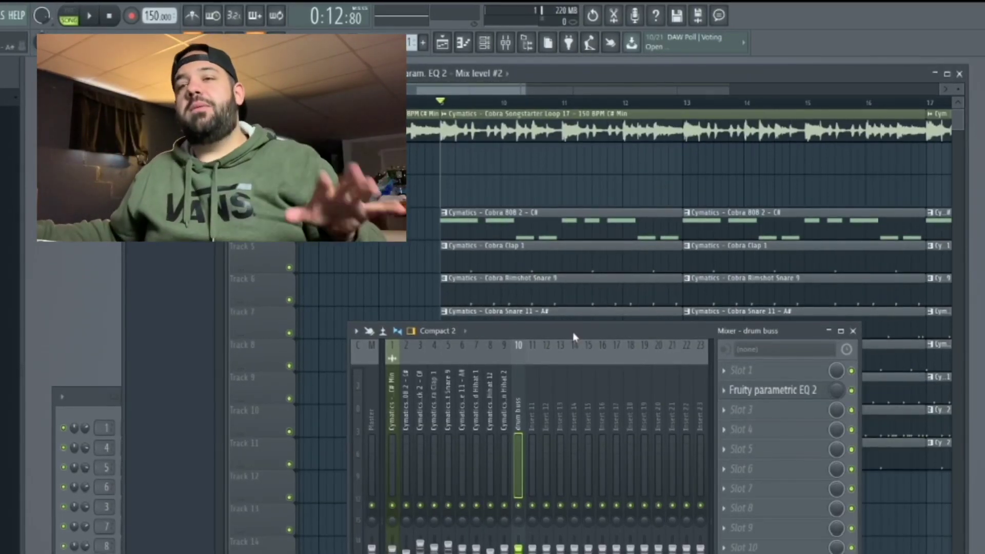
- Load FabFilter Micro into the drum buss's third mixer slot and position its window
{"action": "left_click", "coordinate": [749, 413]}
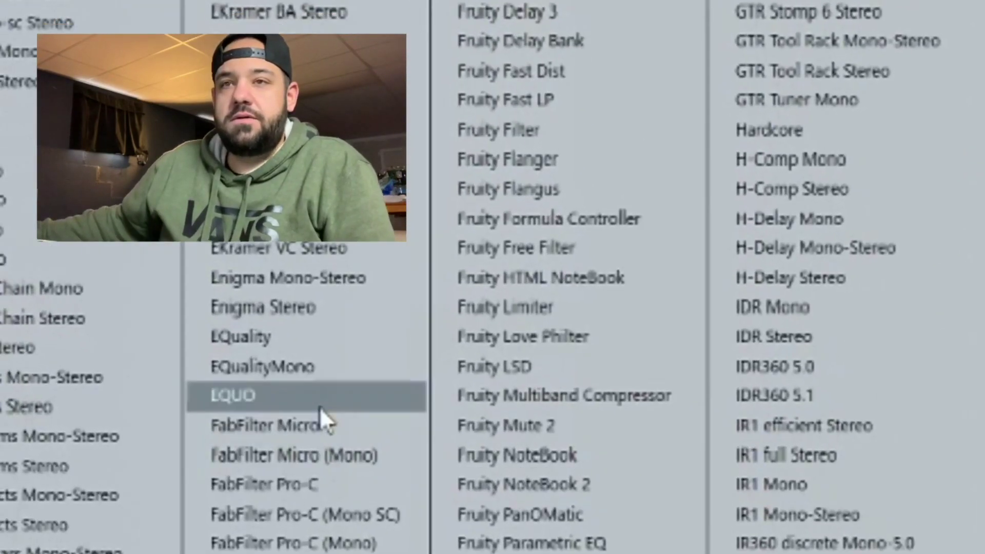
{"action": "left_click", "coordinate": [328, 390]}
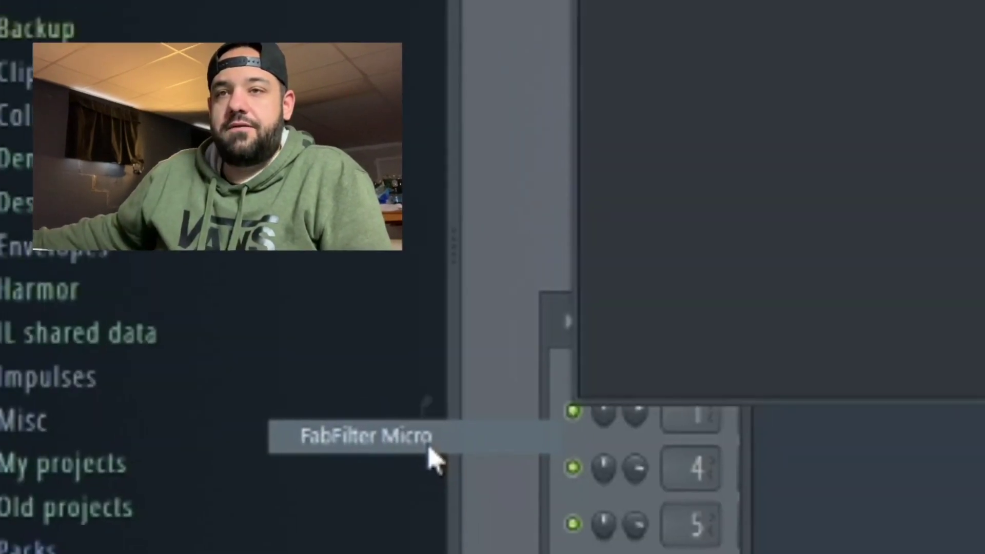
{"action": "left_click", "coordinate": [429, 448]}
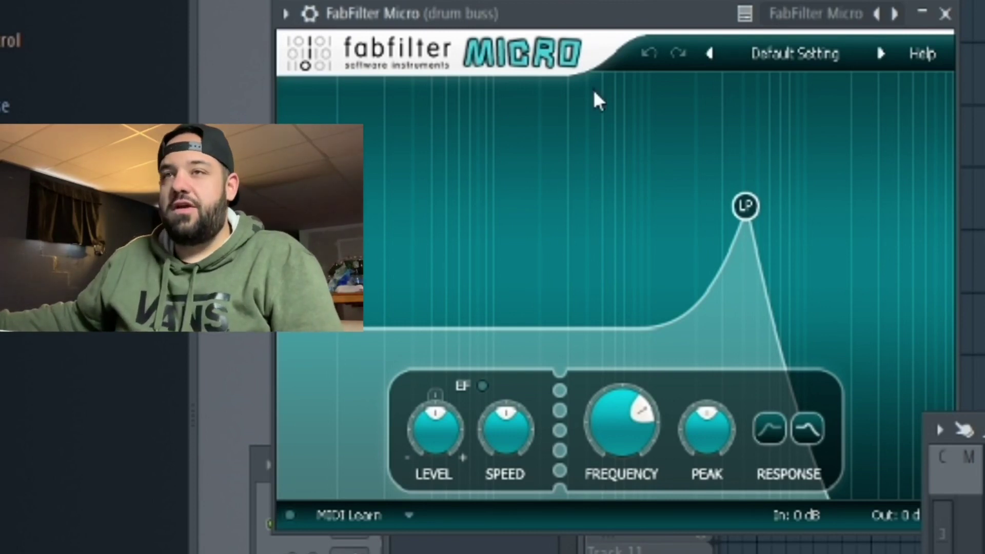
{"action": "left_click_drag", "start_coordinate": [608, 24], "coordinate": [651, 0]}
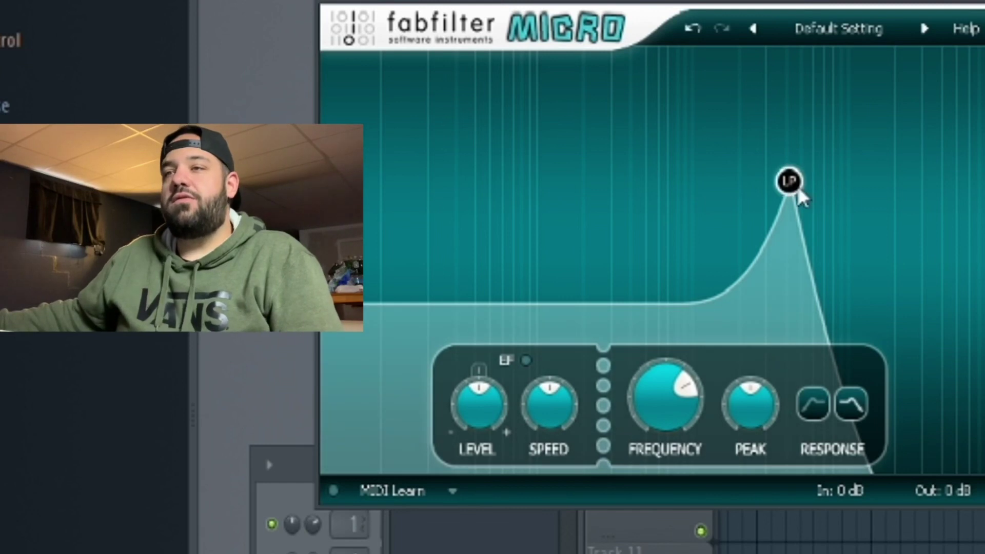
{"action": "left_click_drag", "start_coordinate": [710, 11], "coordinate": [769, 18]}
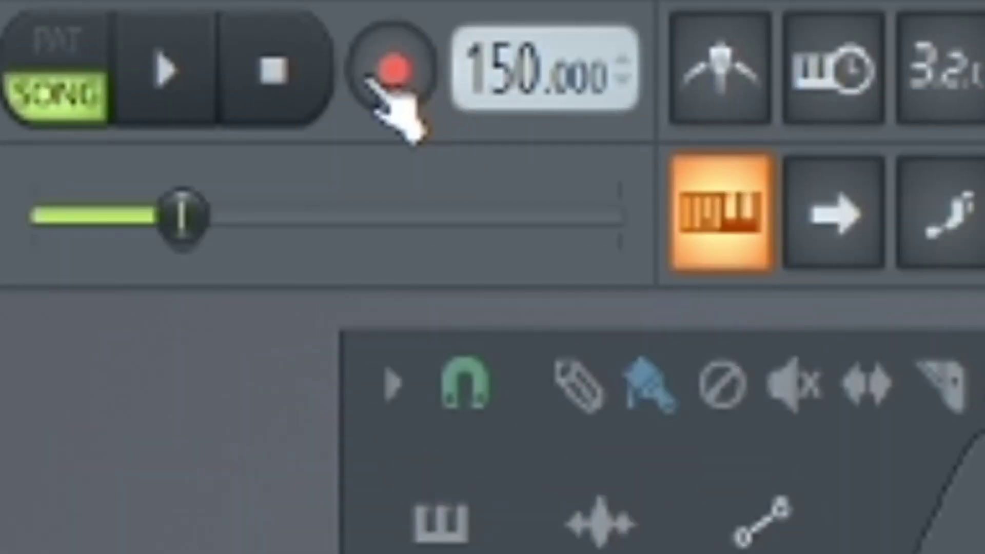
- Set the recording filter to record Automation and not Audio
{"action": "right_click", "coordinate": [375, 82]}
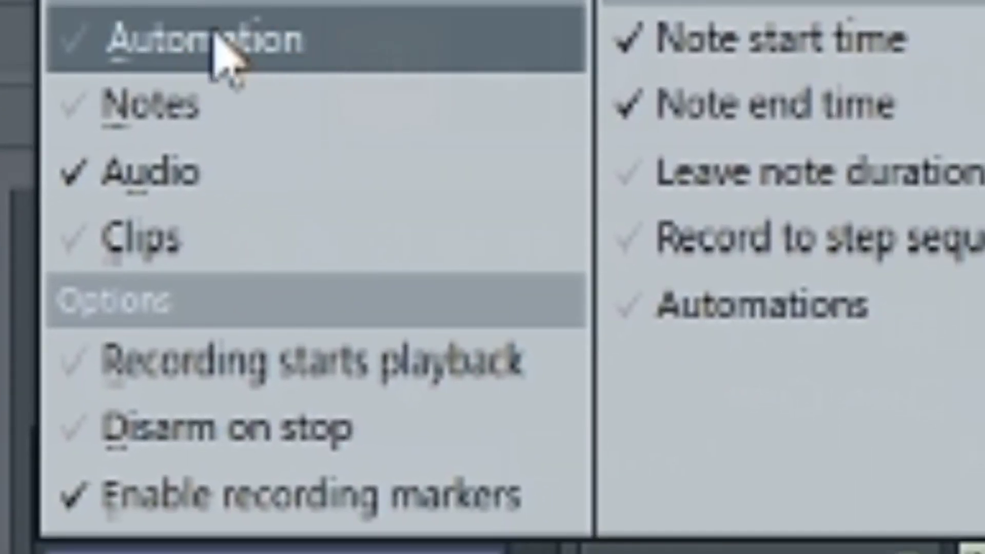
{"action": "left_click", "coordinate": [218, 44]}
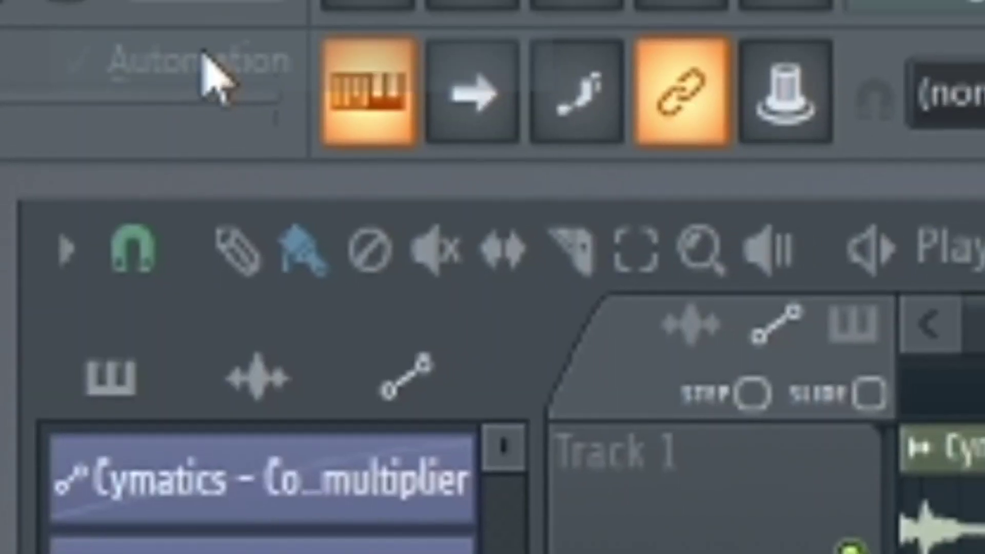
{"action": "right_click", "coordinate": [103, 46]}
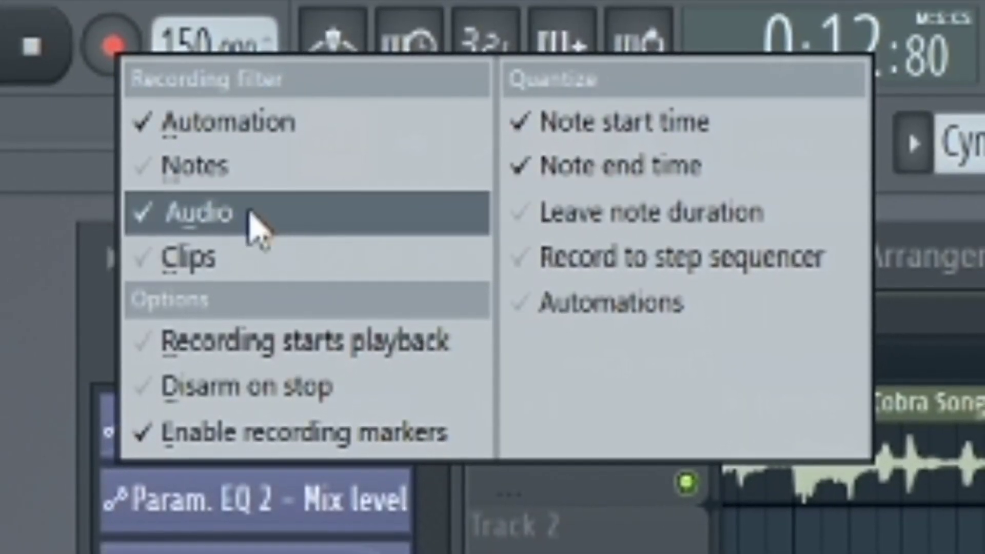
{"action": "left_click", "coordinate": [249, 212]}
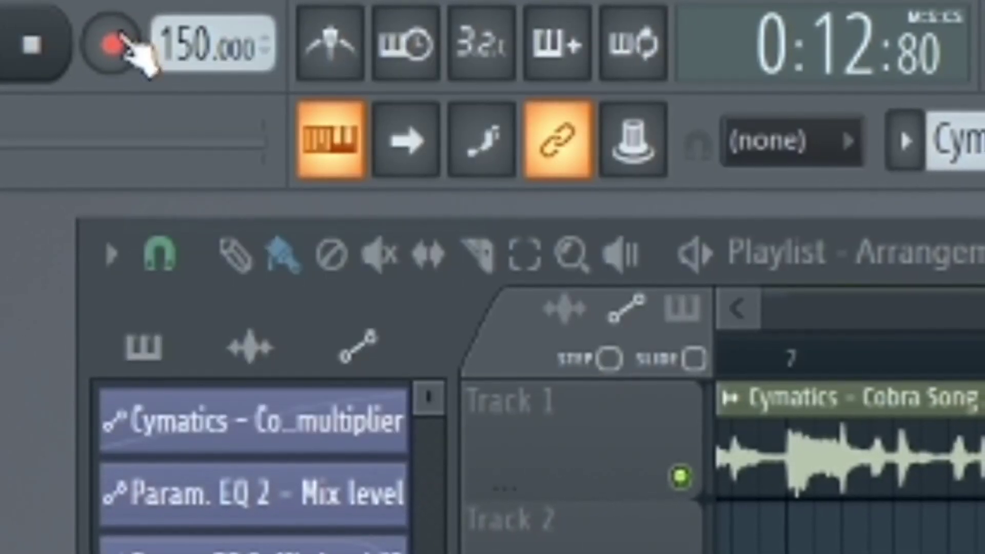
{"action": "right_click", "coordinate": [102, 35]}
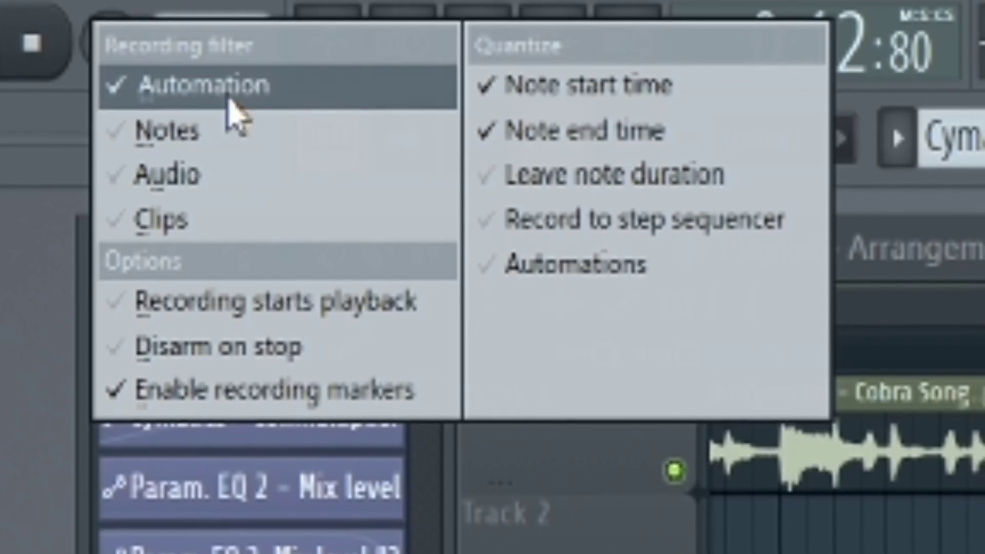
{"action": "left_click", "coordinate": [577, 265]}
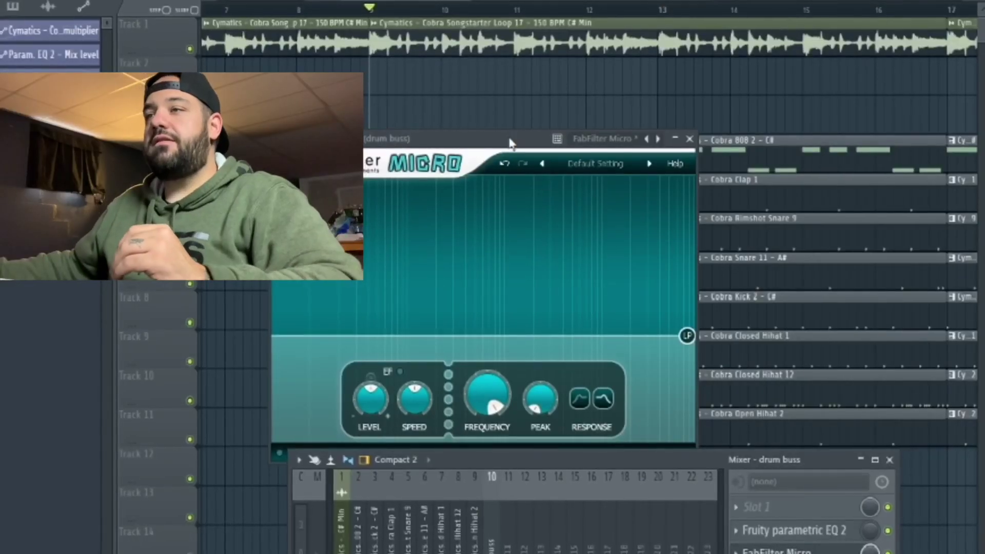
- Raise a resonant peak in FabFilter Micro's low-pass and sweep it toward higher frequencies
{"action": "left_click_drag", "start_coordinate": [511, 143], "coordinate": [552, 179]}
{"action": "scroll", "coordinate": [409, 105], "scroll_direction": "down", "scroll_amount": 3}
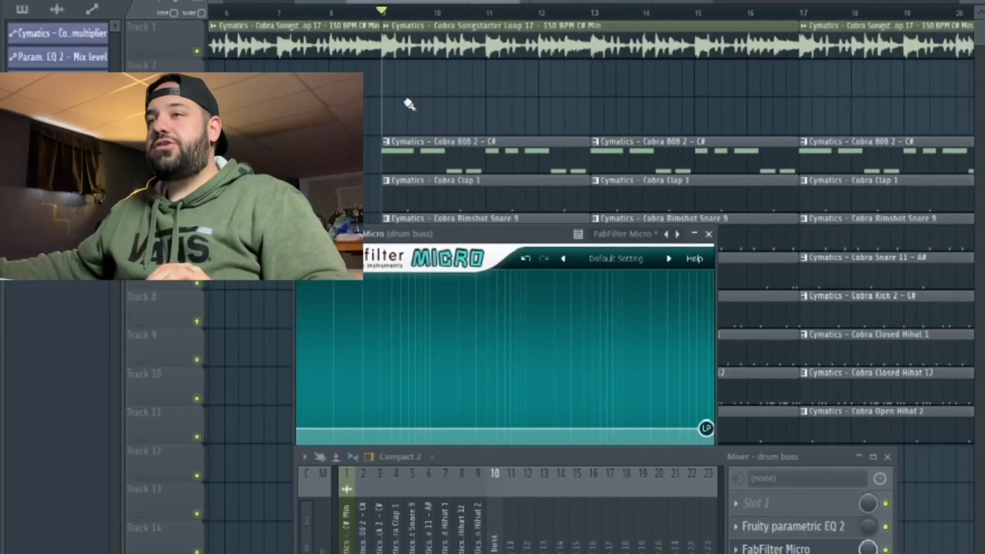
{"action": "scroll", "coordinate": [409, 106], "scroll_direction": "up", "scroll_amount": 2}
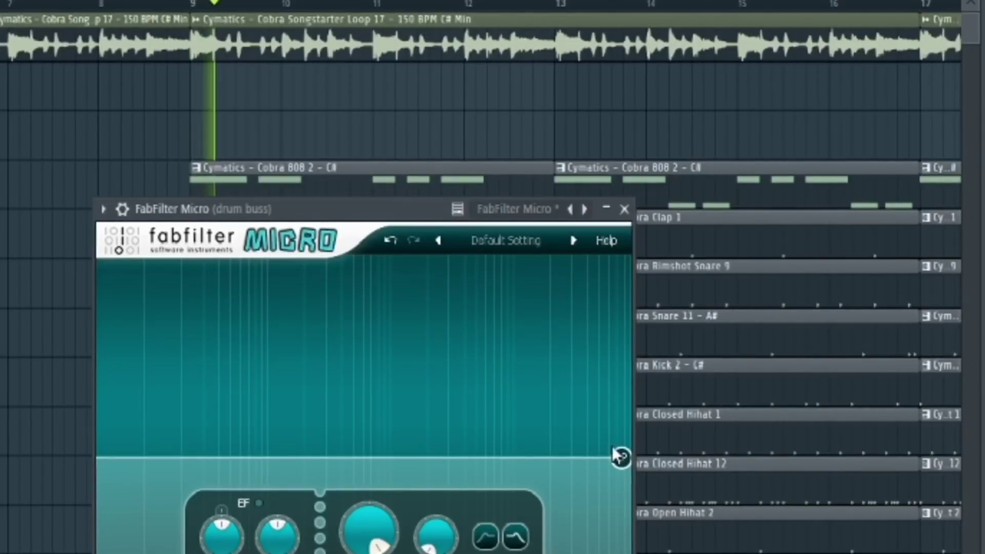
{"action": "left_click_drag", "start_coordinate": [609, 451], "coordinate": [389, 348]}
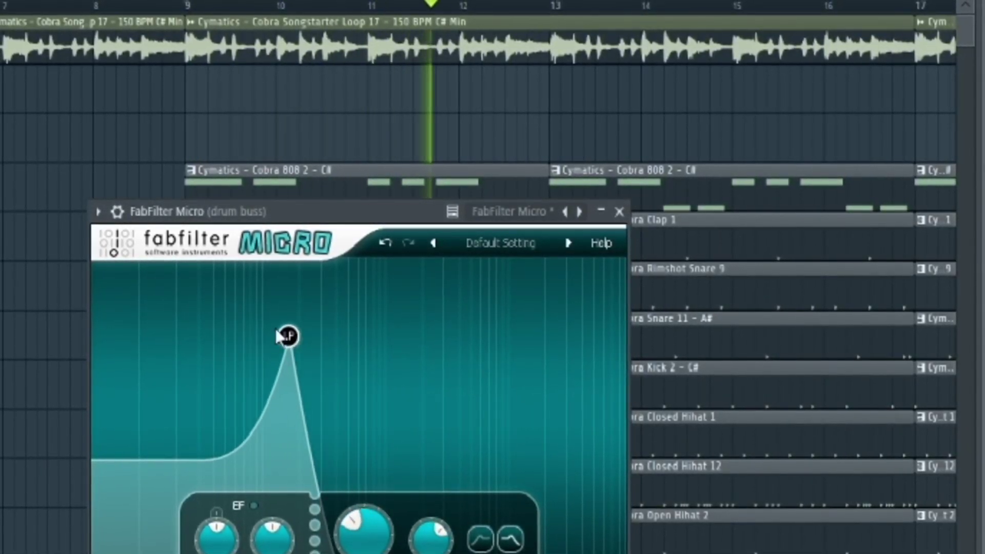
{"action": "left_click_drag", "start_coordinate": [324, 311], "coordinate": [515, 447]}
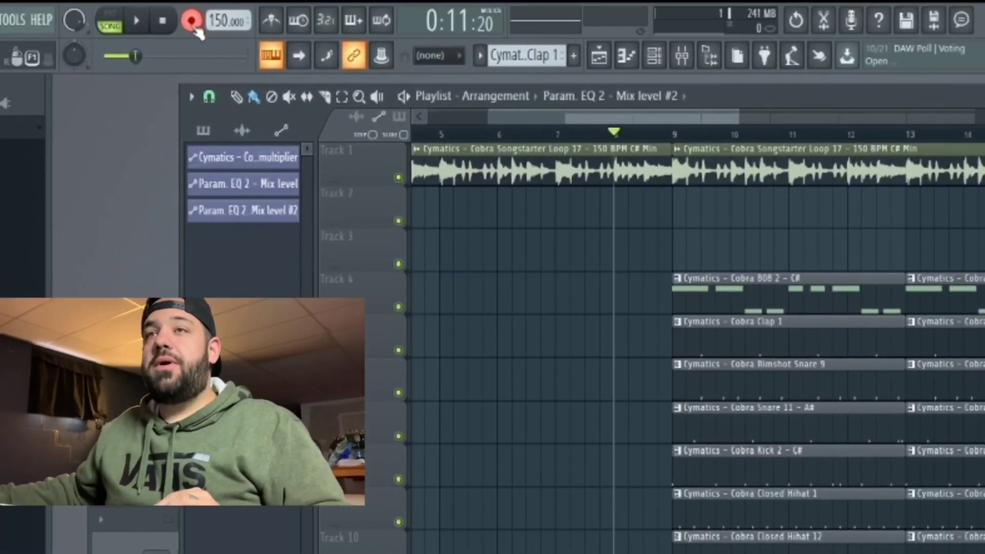
- Create Pattern 9 spanning bars 8–16 on Track 2, recording a Micro low-pass sweep down then up
{"action": "left_click", "coordinate": [470, 60]}
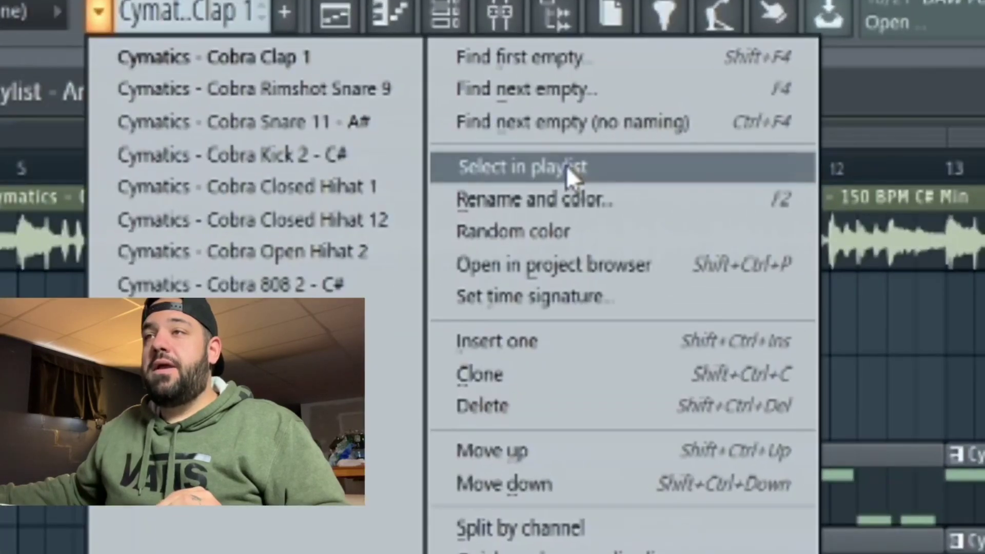
{"action": "left_click", "coordinate": [717, 91]}
{"action": "left_click", "coordinate": [339, 101]}
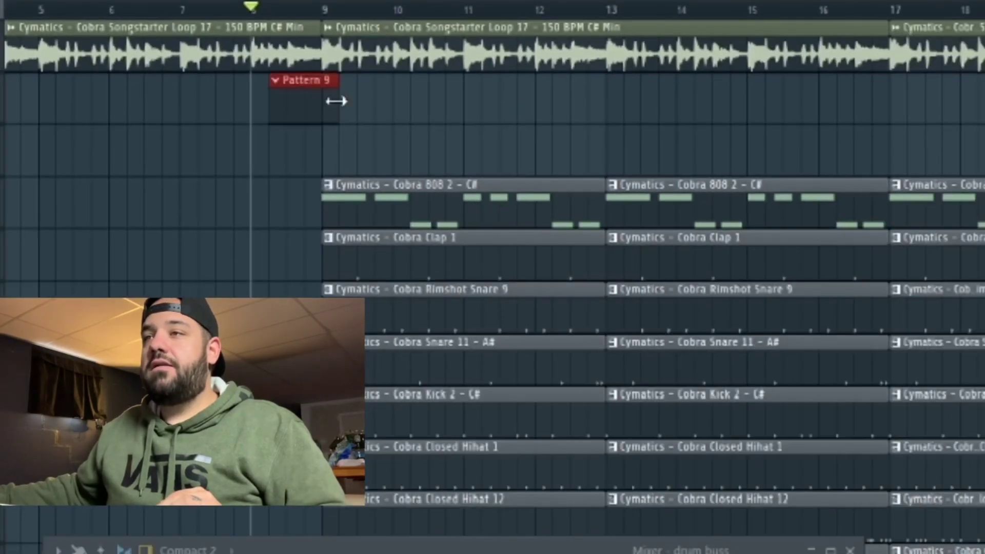
{"action": "left_click_drag", "start_coordinate": [336, 101], "coordinate": [853, 99]}
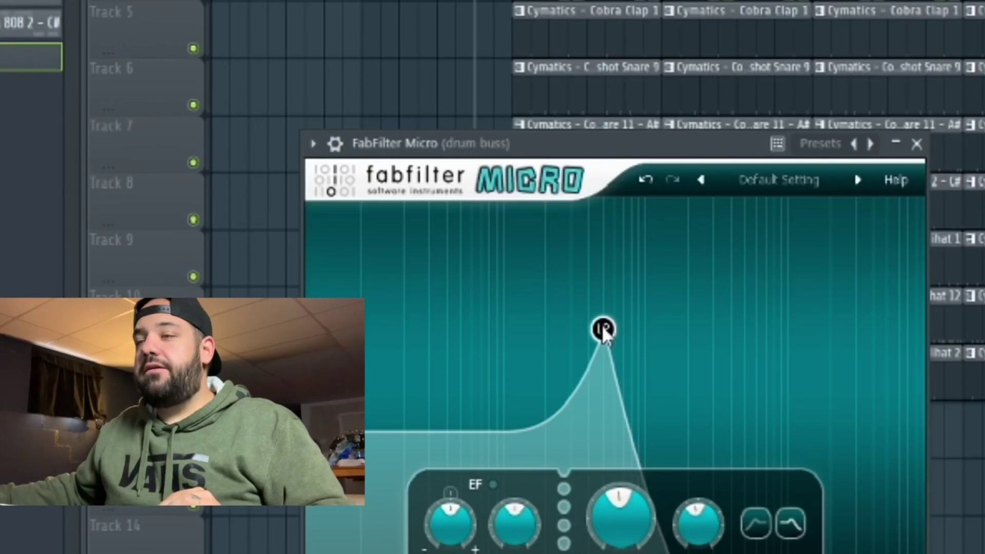
{"action": "left_click_drag", "start_coordinate": [603, 328], "coordinate": [541, 315]}
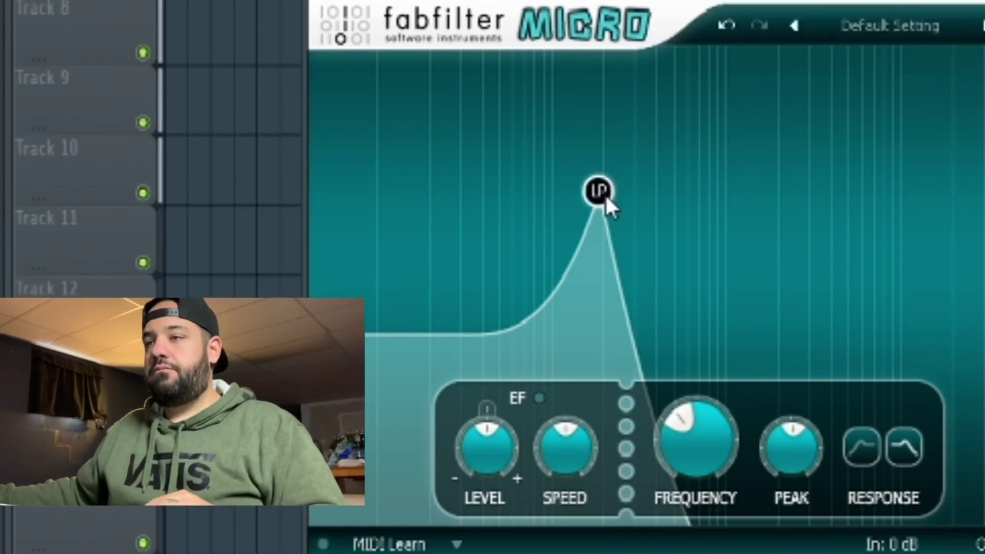
{"action": "left_click_drag", "start_coordinate": [606, 198], "coordinate": [956, 335]}
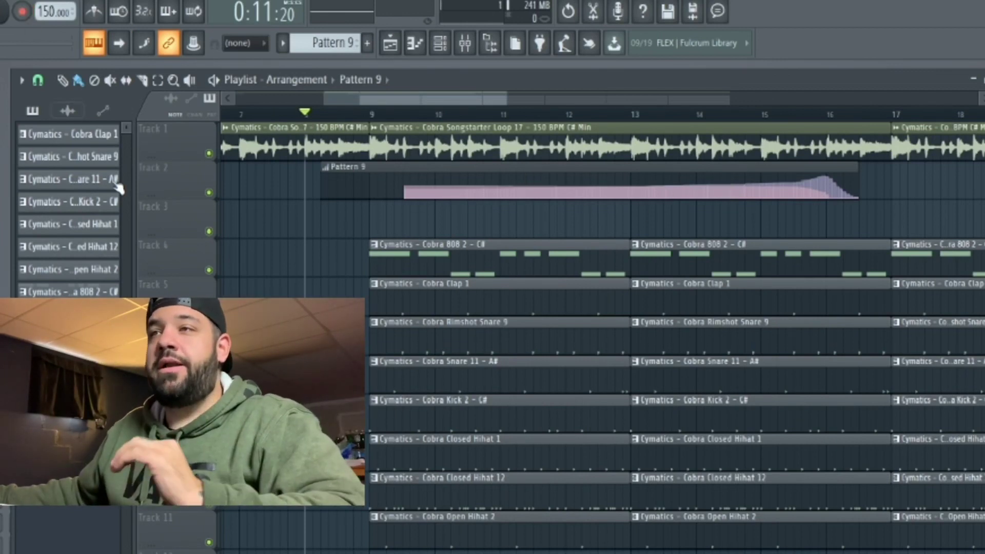
- Create an automation clip for FabFilter Micro's Mix level on the drum buss
{"action": "key", "text": "F9"}
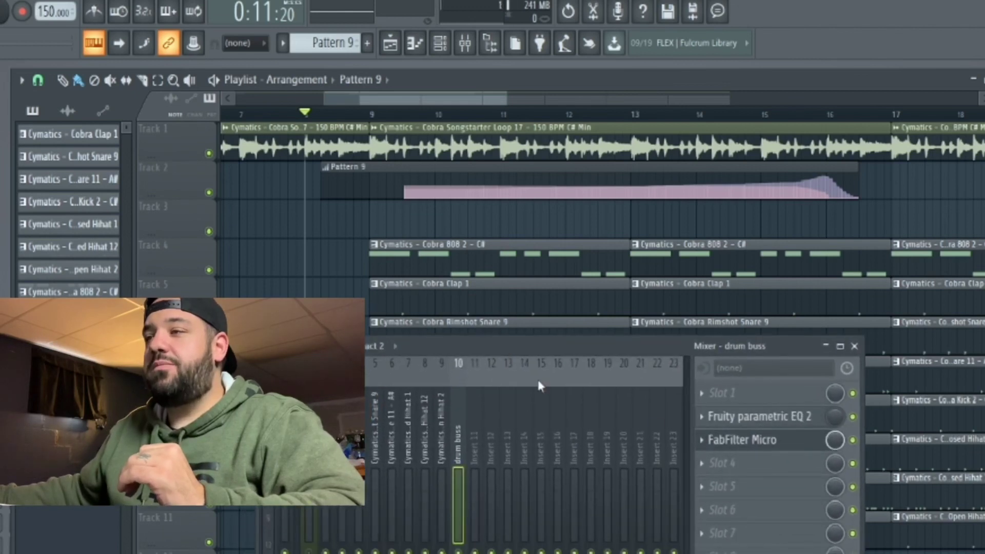
{"action": "left_click", "coordinate": [793, 450]}
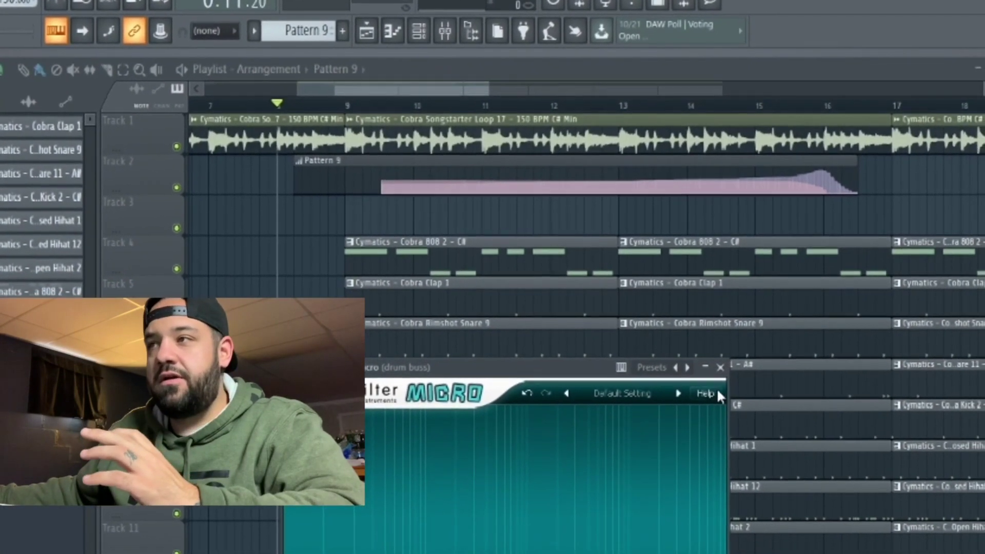
{"action": "left_click", "coordinate": [720, 367]}
{"action": "key", "text": "F9"}
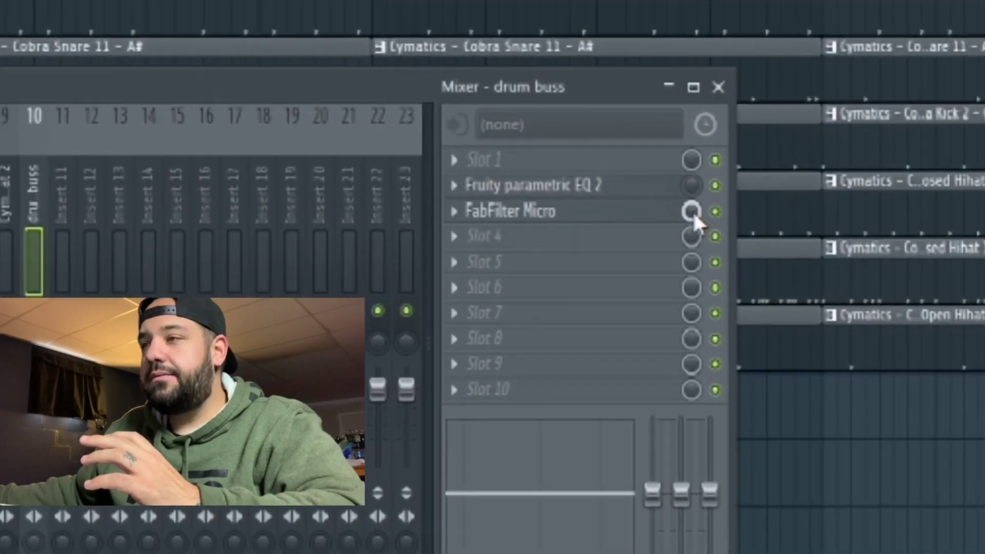
{"action": "right_click", "coordinate": [775, 405]}
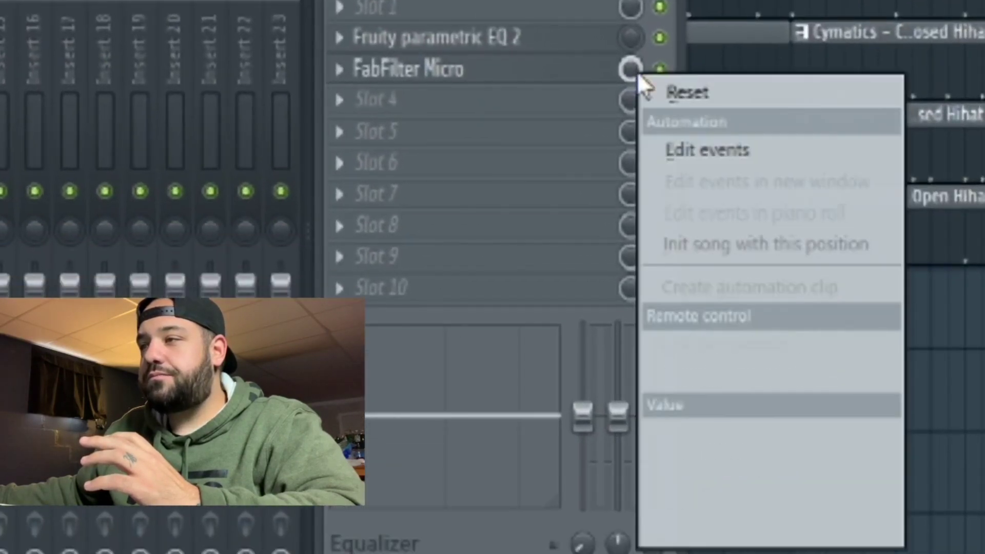
{"action": "left_click", "coordinate": [762, 295]}
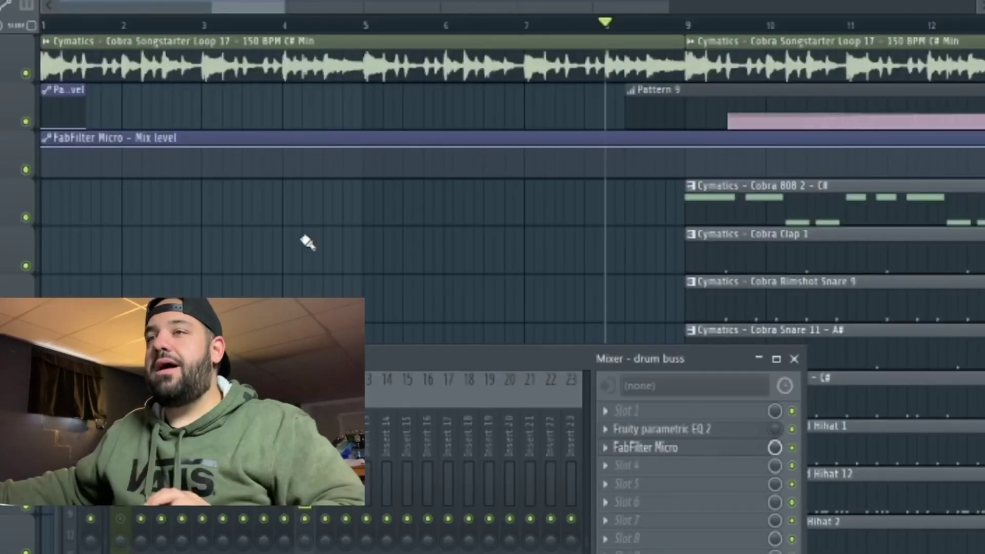
- Shape the Mix level clip to zero at both ends, raised only across bars 9–17
{"action": "scroll", "coordinate": [308, 242], "scroll_direction": "down", "scroll_amount": 5}
{"action": "scroll", "coordinate": [84, 216], "scroll_direction": "up", "scroll_amount": 3}
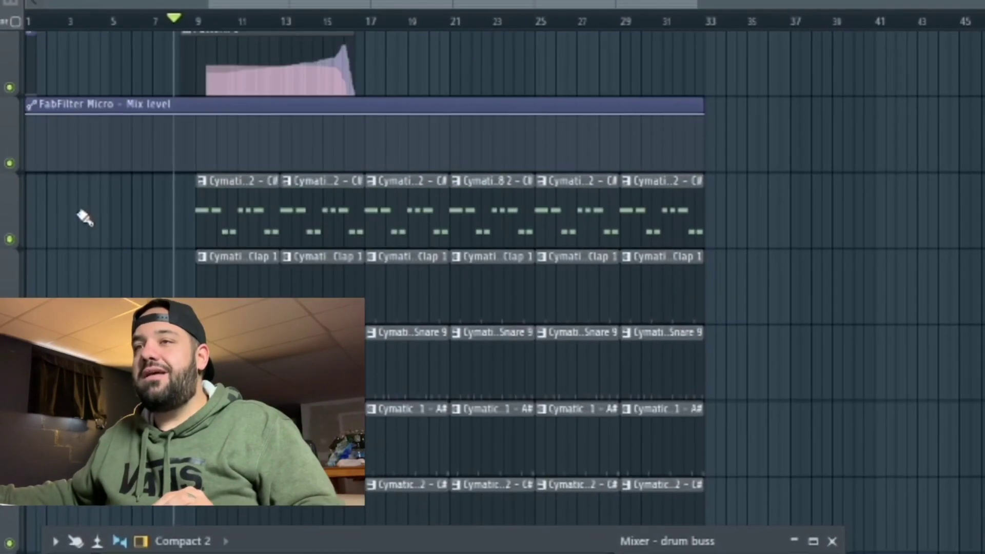
{"action": "scroll", "coordinate": [69, 248], "scroll_direction": "up", "scroll_amount": 2}
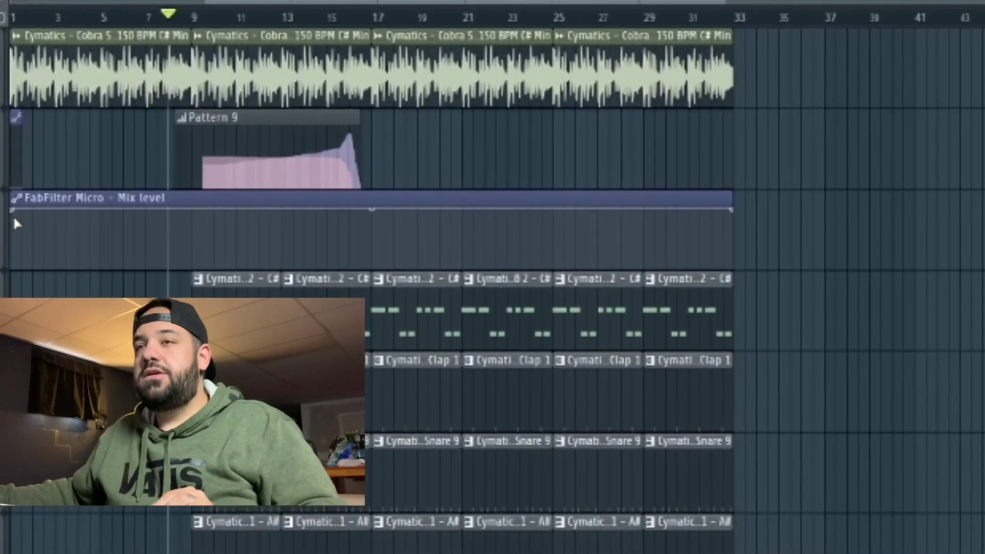
{"action": "left_click_drag", "start_coordinate": [20, 206], "coordinate": [18, 262]}
{"action": "left_click_drag", "start_coordinate": [745, 214], "coordinate": [842, 301]}
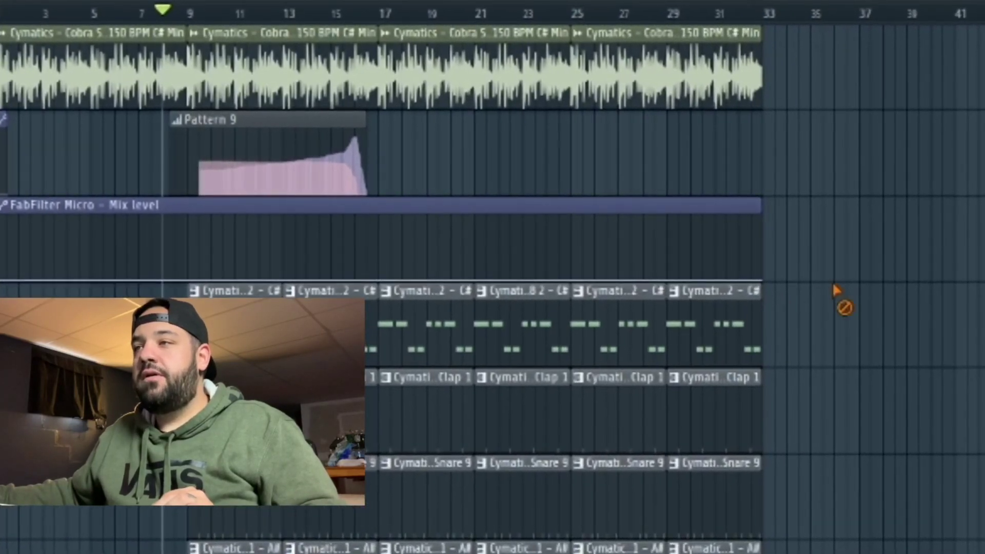
{"action": "scroll", "coordinate": [126, 242], "scroll_direction": "up", "scroll_amount": 4}
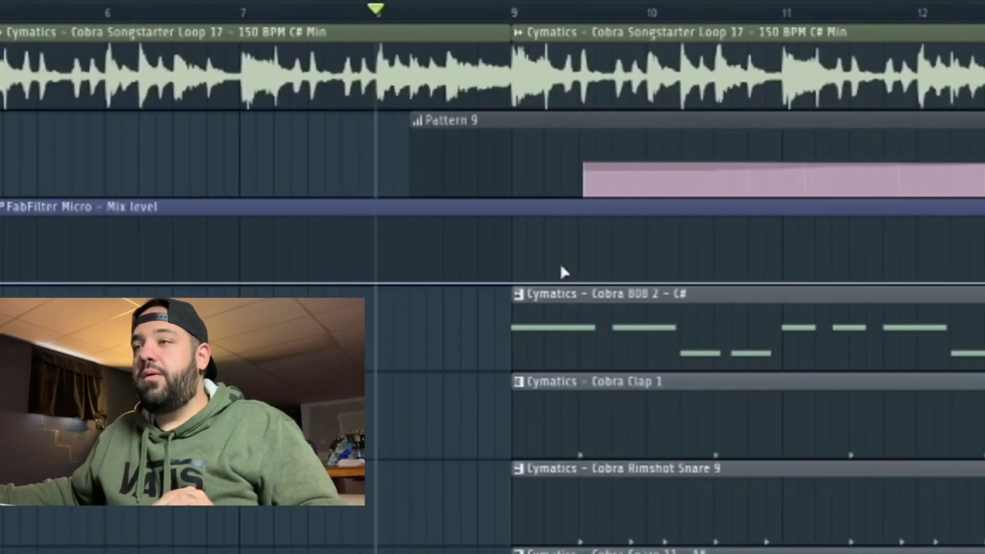
{"action": "left_click_drag", "start_coordinate": [563, 272], "coordinate": [512, 218]}
{"action": "scroll", "coordinate": [446, 231], "scroll_direction": "down", "scroll_amount": 4}
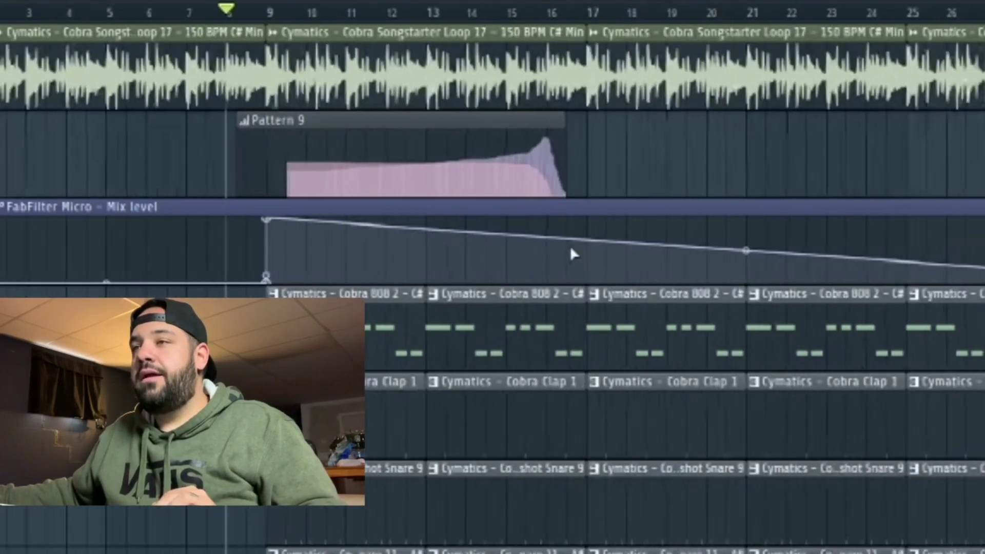
{"action": "scroll", "coordinate": [571, 252], "scroll_direction": "up", "scroll_amount": 4}
{"action": "left_click_drag", "start_coordinate": [576, 242], "coordinate": [573, 307]}
{"action": "scroll", "coordinate": [620, 161], "scroll_direction": "up", "scroll_amount": 1}
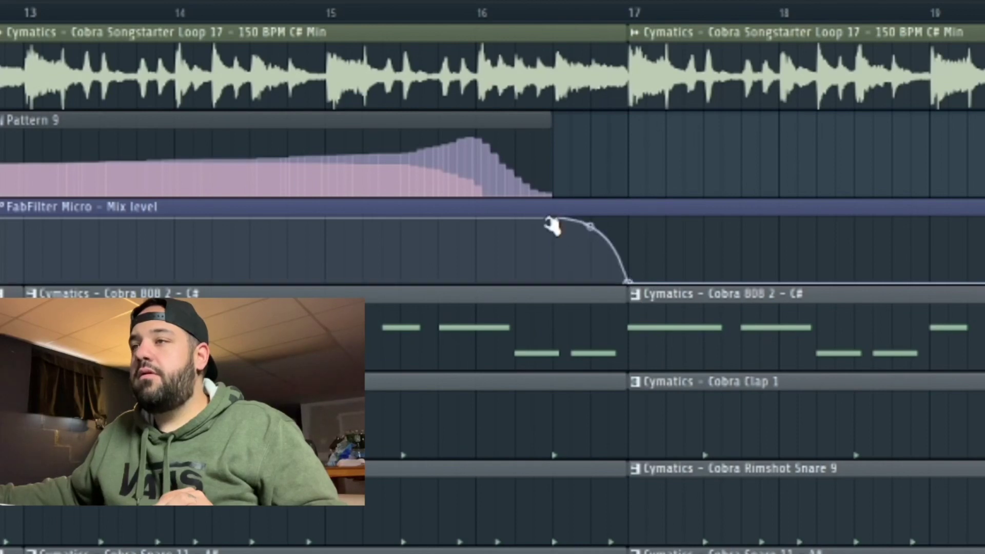
{"action": "scroll", "coordinate": [668, 161], "scroll_direction": "down", "scroll_amount": 5}
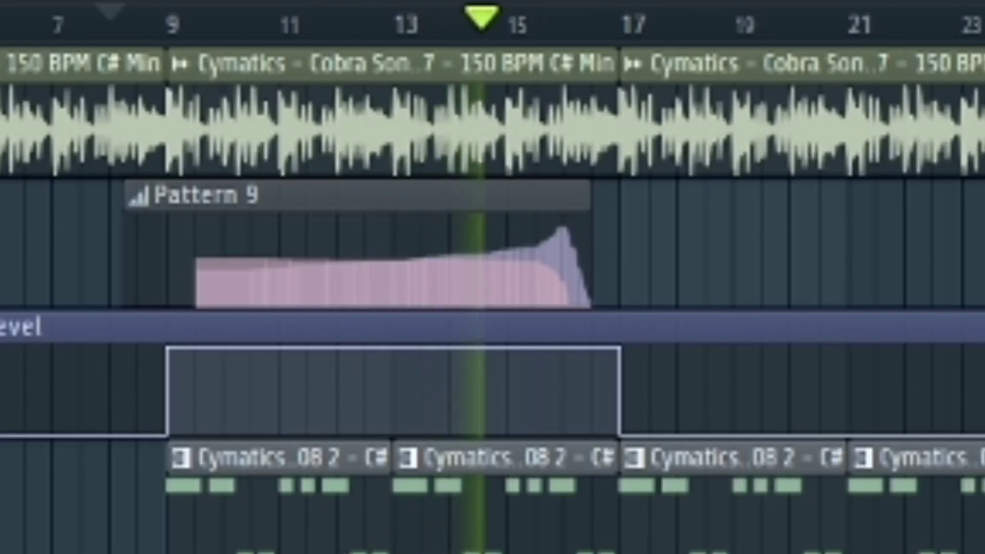
{"action": "scroll", "coordinate": [300, 552], "scroll_direction": "up", "scroll_amount": 3}
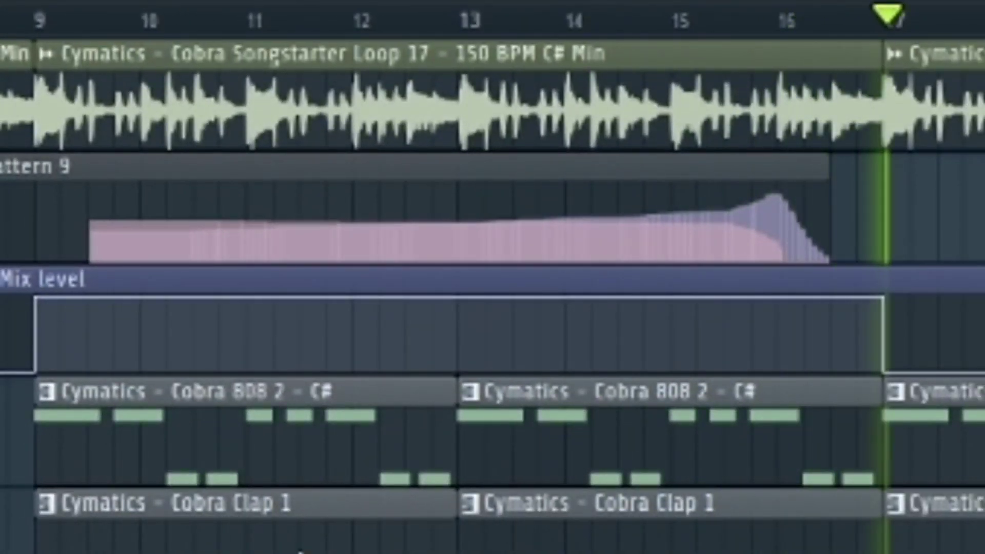
{"action": "scroll", "coordinate": [365, 528], "scroll_direction": "down", "scroll_amount": 2}
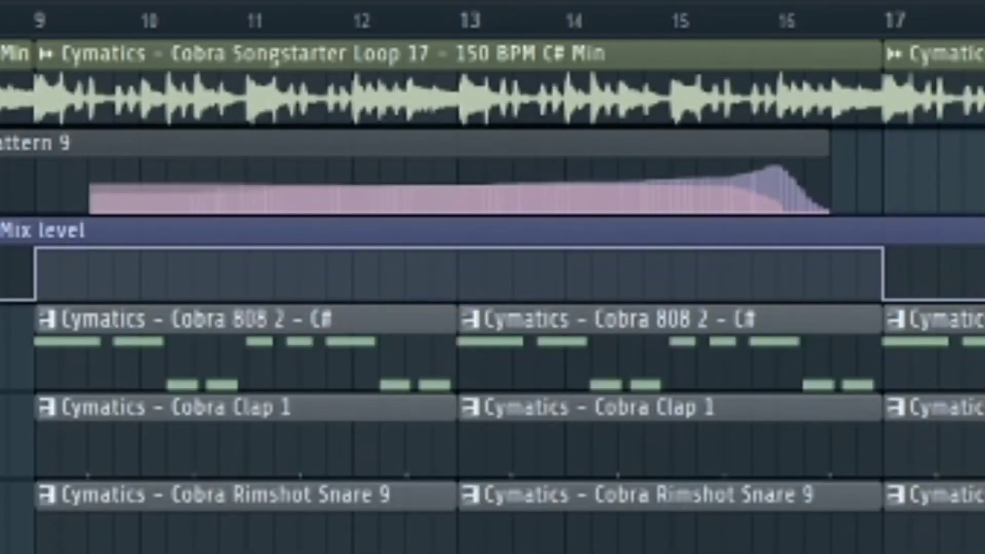